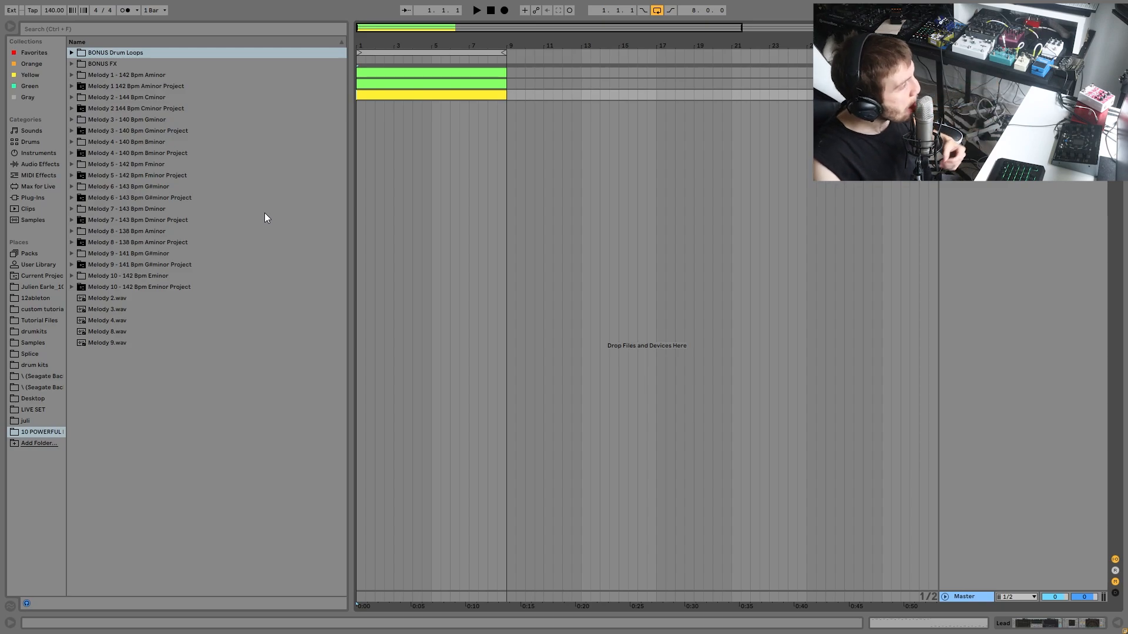
Select the eight-bar loop region and fit its clips across the arrangement view
left_click(370, 53)
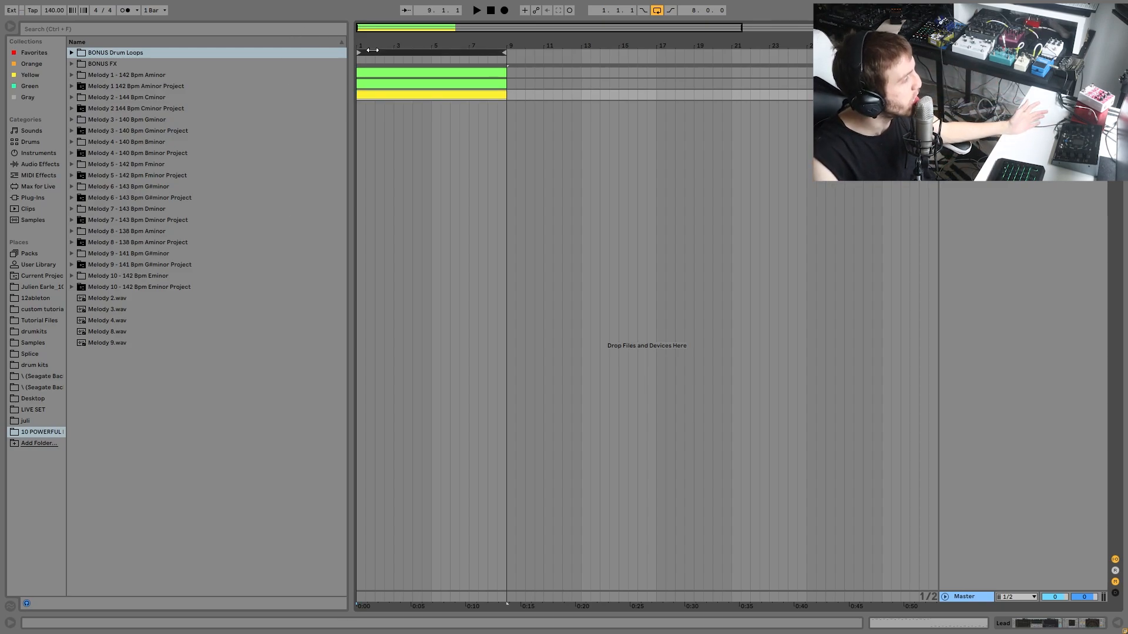
mouse_move(368, 46)
left_mouse_down()
mouse_move(367, 94)
mouse_move(372, 47)
mouse_move(389, 51)
left_mouse_up()
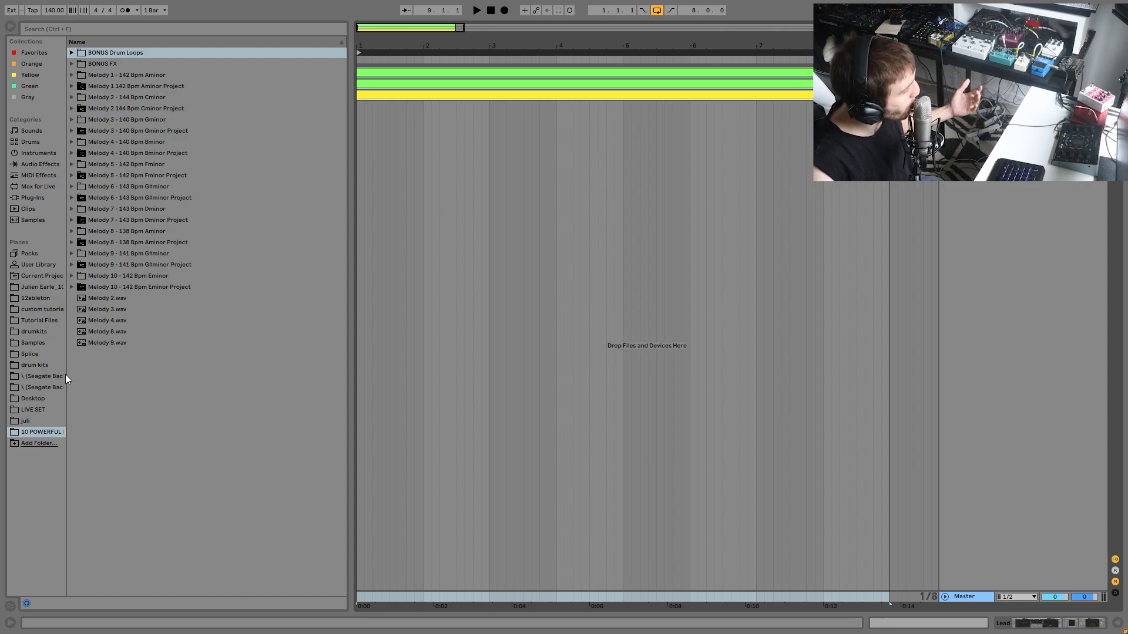
Check the contents of the Melody 1 folder and its project folder, and unfold all arrangement tracks
left_click(136, 74)
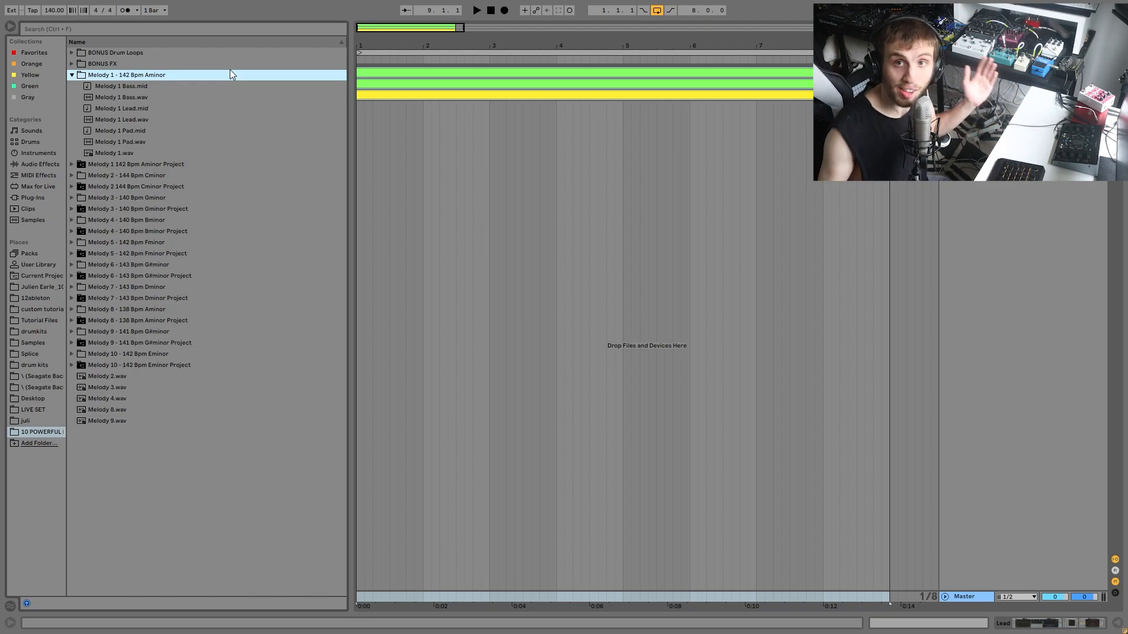
left_click(75, 163)
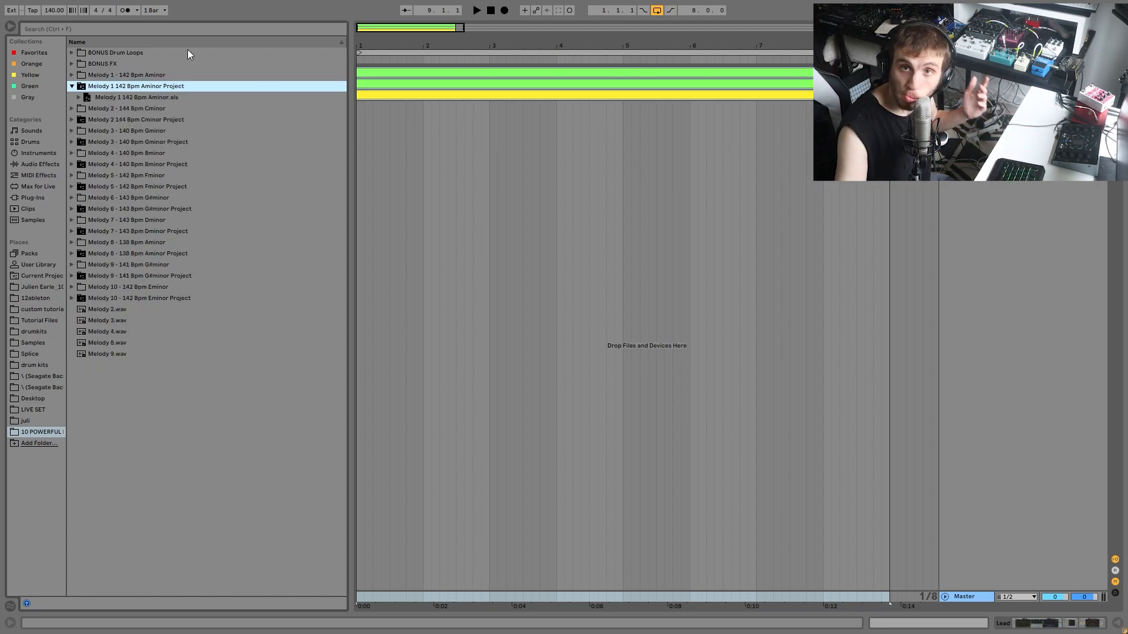
key("Left")
key("Down")
key("Up")
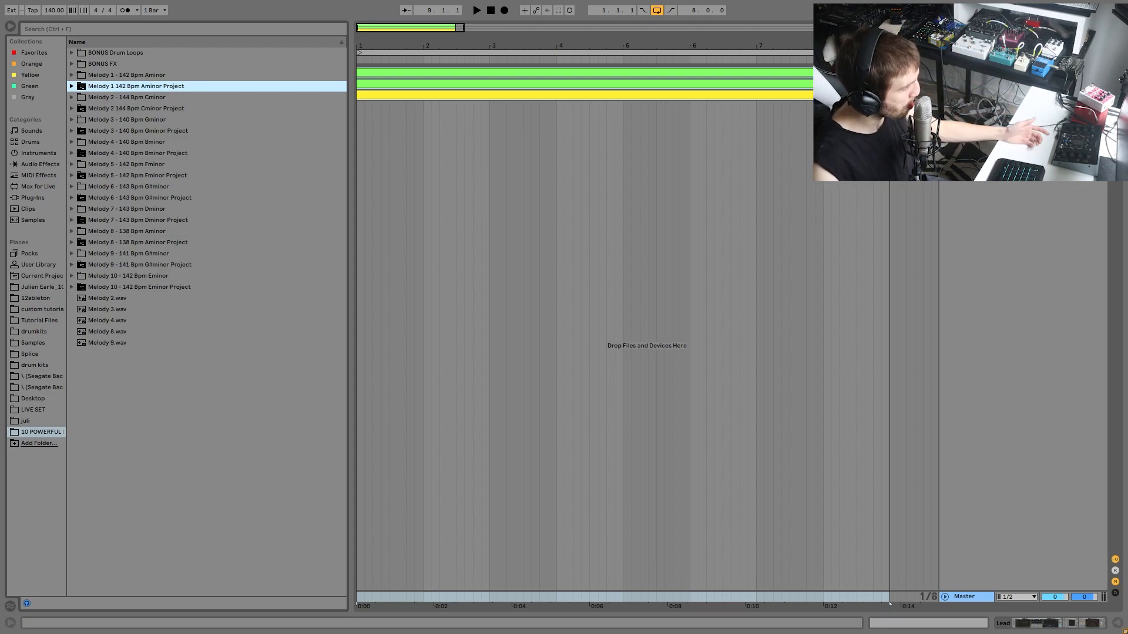
key("alt+u")
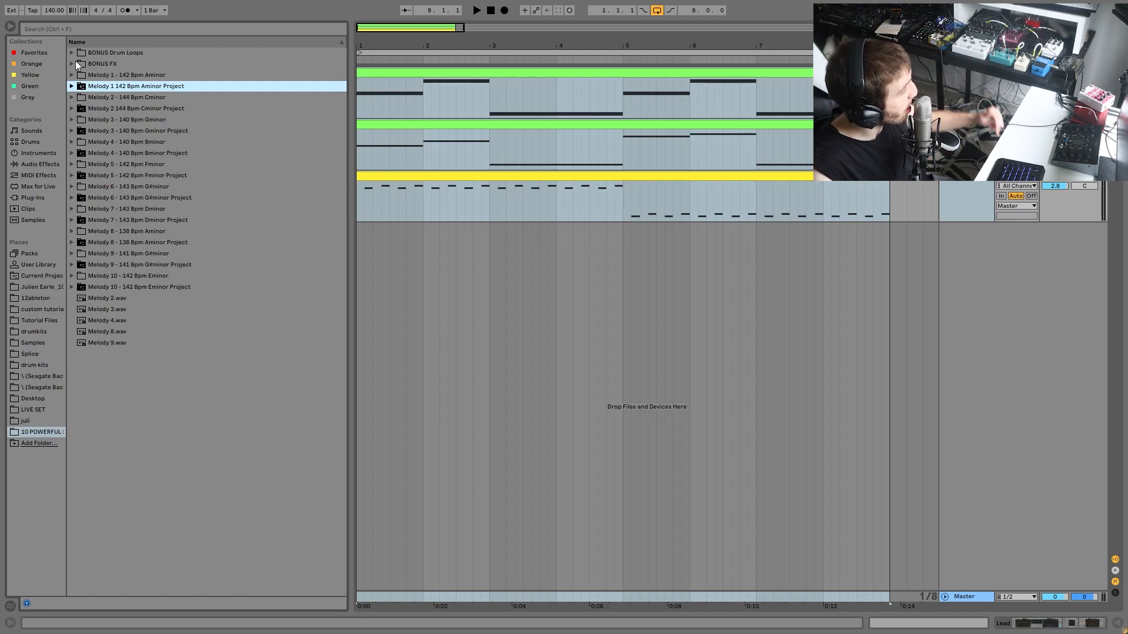
Look through the contents of the BONUS Drum Loops and BONUS FX folders
left_click(130, 52)
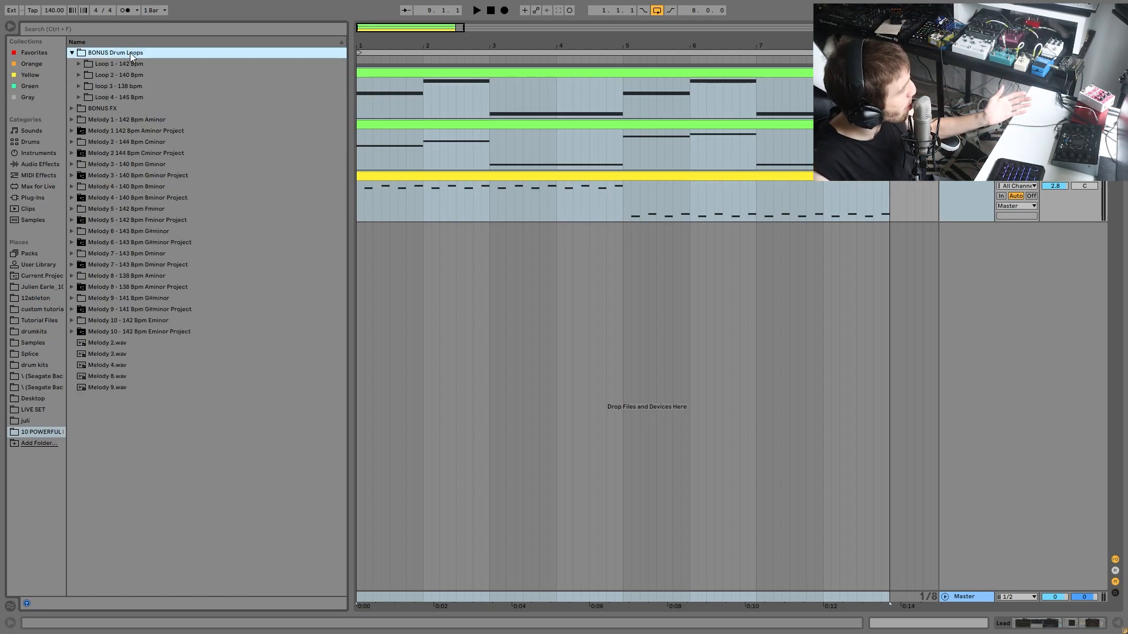
left_click(122, 108)
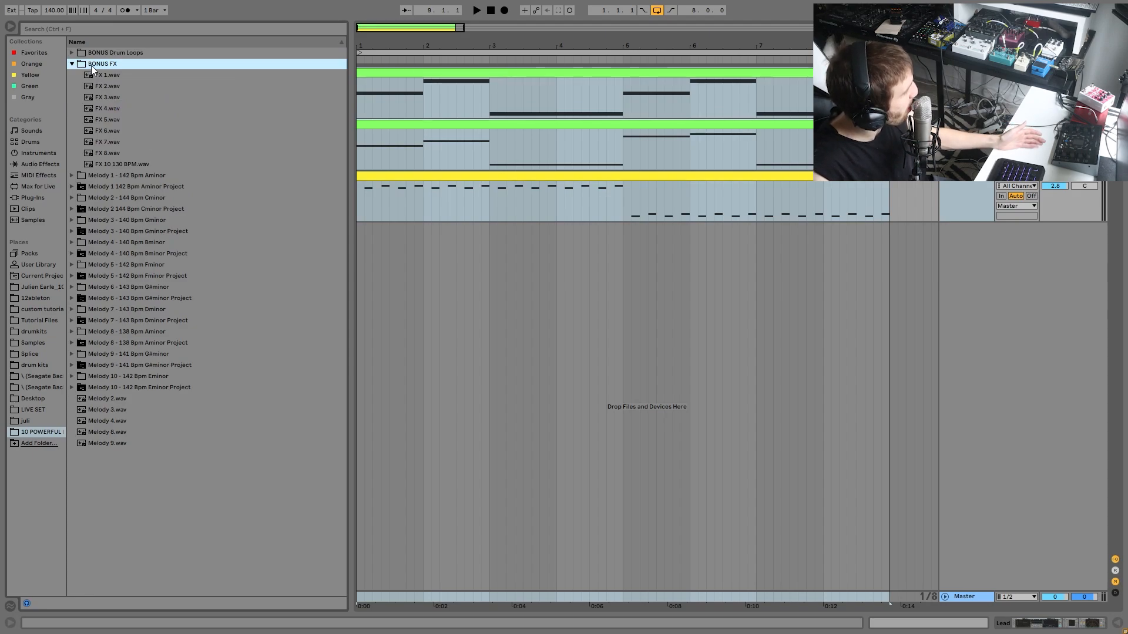
key("Left")
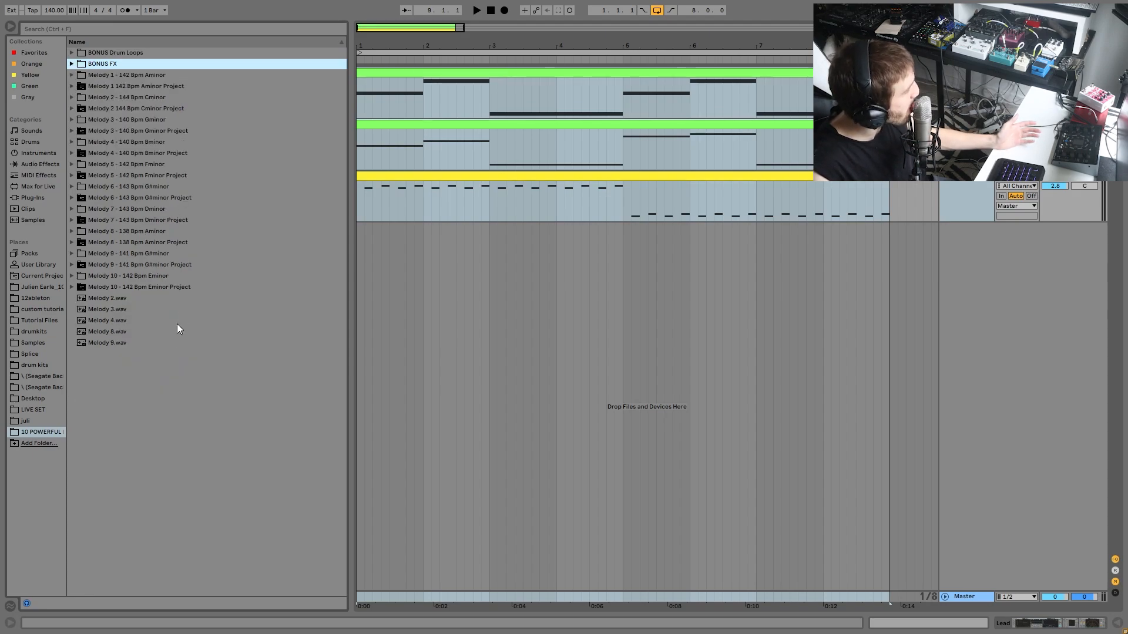
Raise the preview volume to 6.0 and audition Melody 2, 3, 4, 8 and 9 WAV files from the browser
left_click(91, 302)
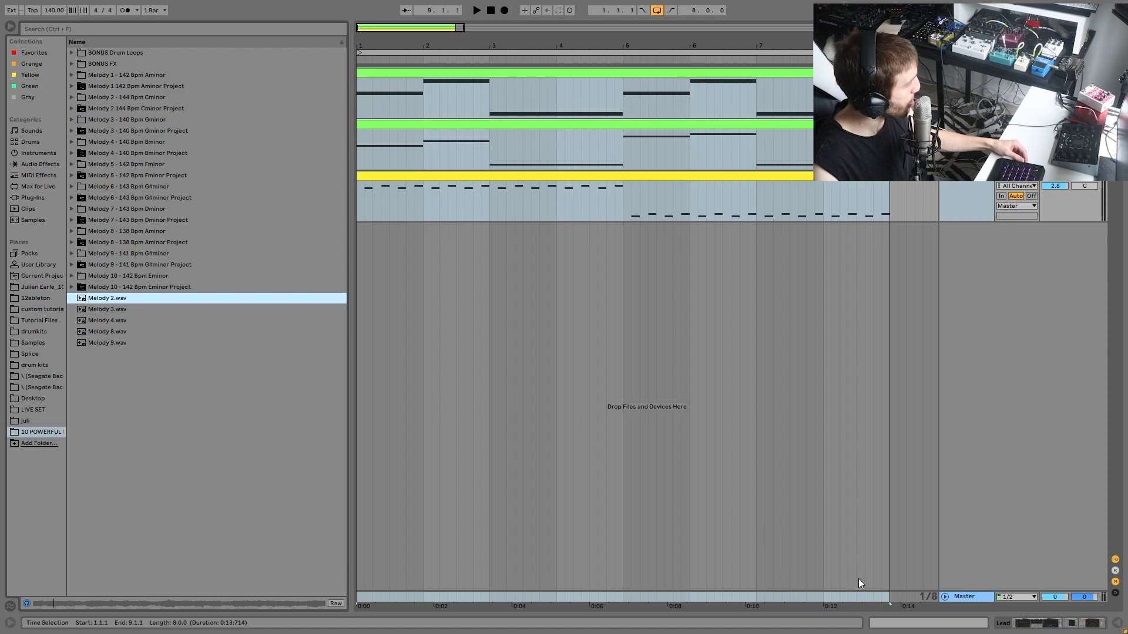
left_click_drag(1072, 599, 1072, 597)
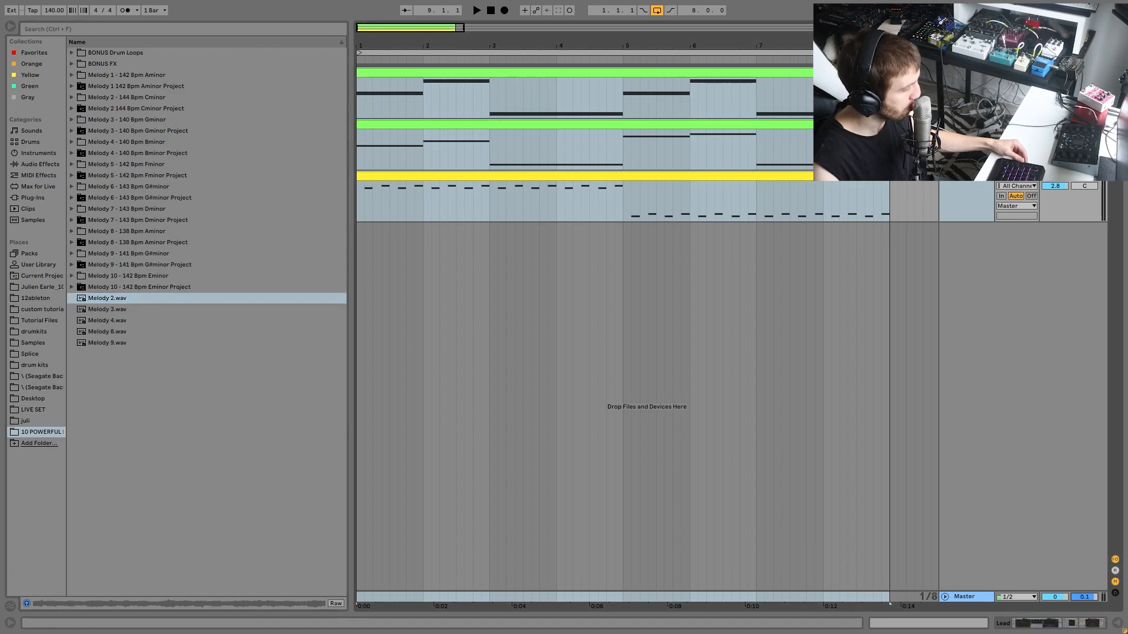
left_click(101, 298)
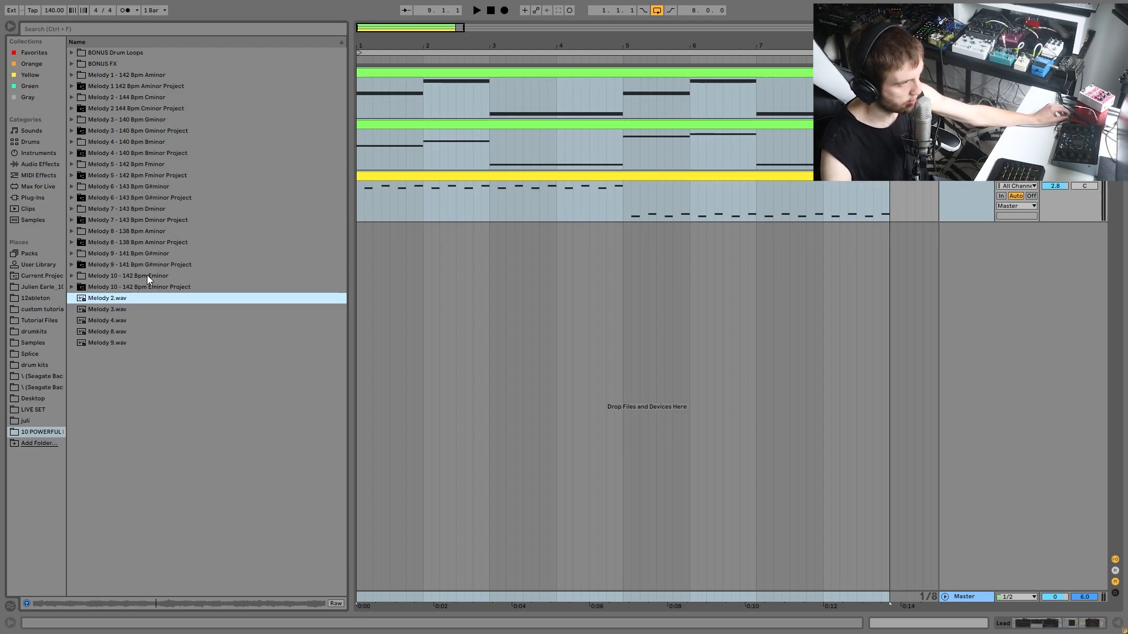
key("Down")
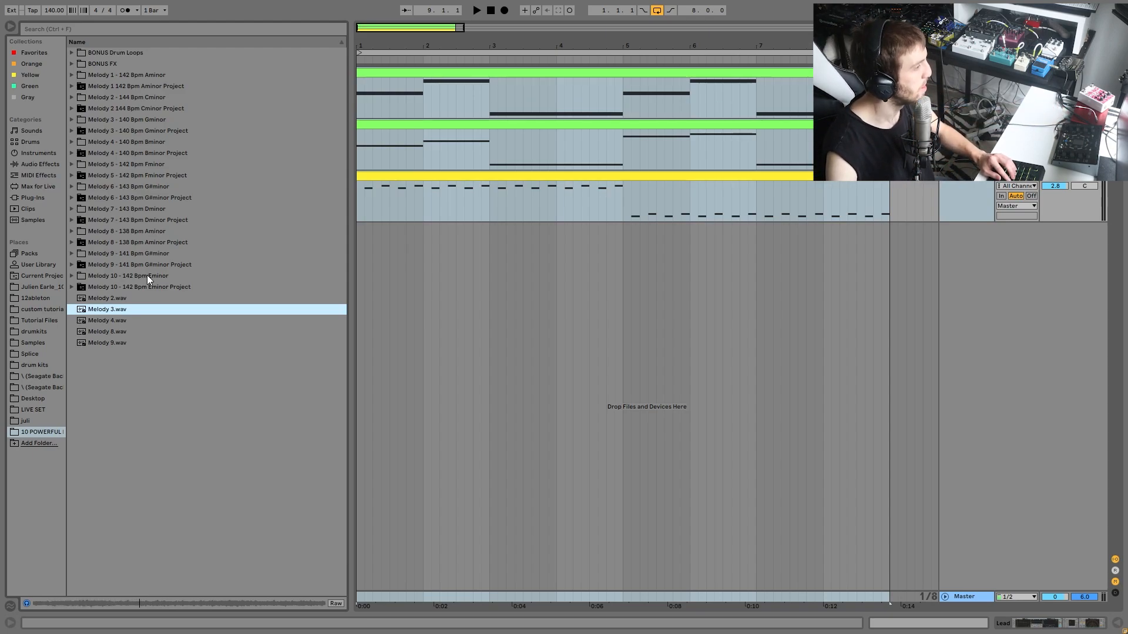
key("Down")
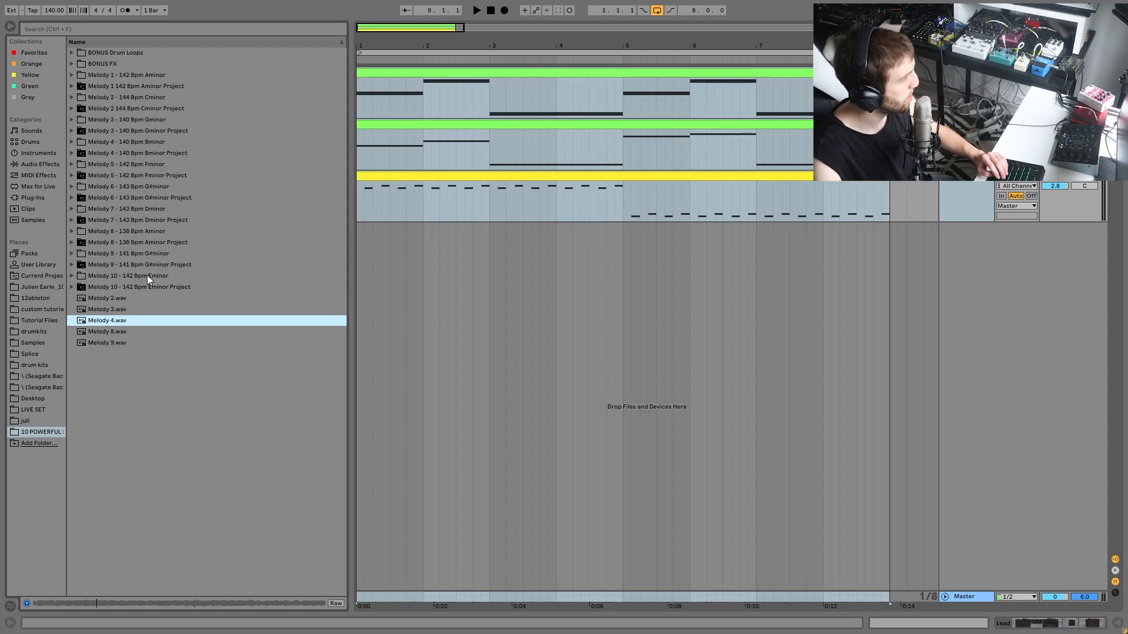
key("Down")
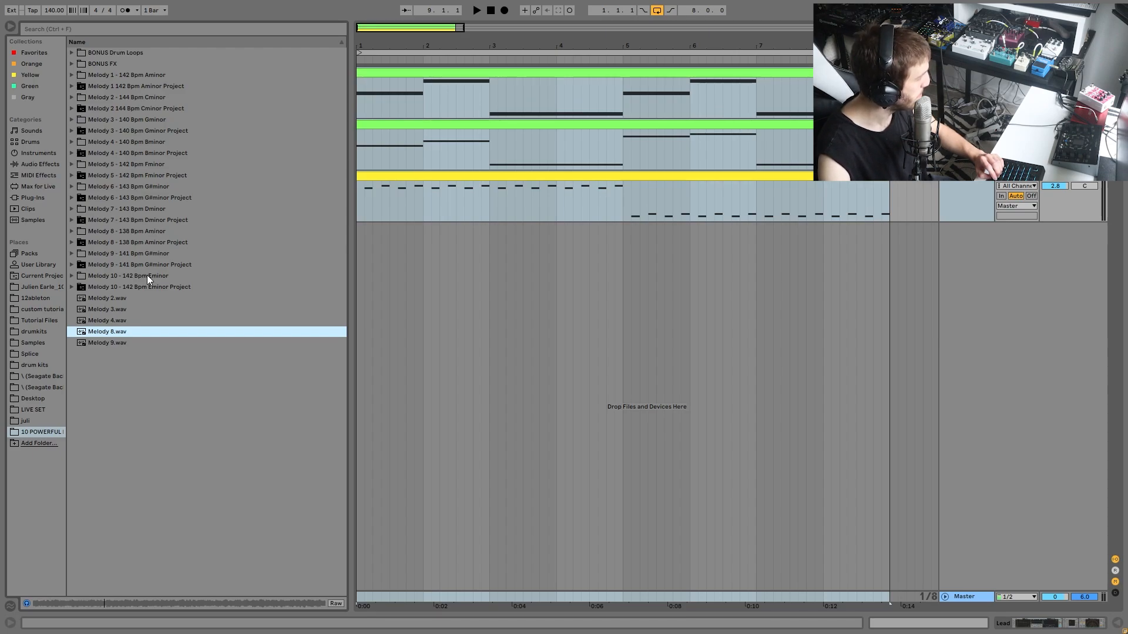
key("Down")
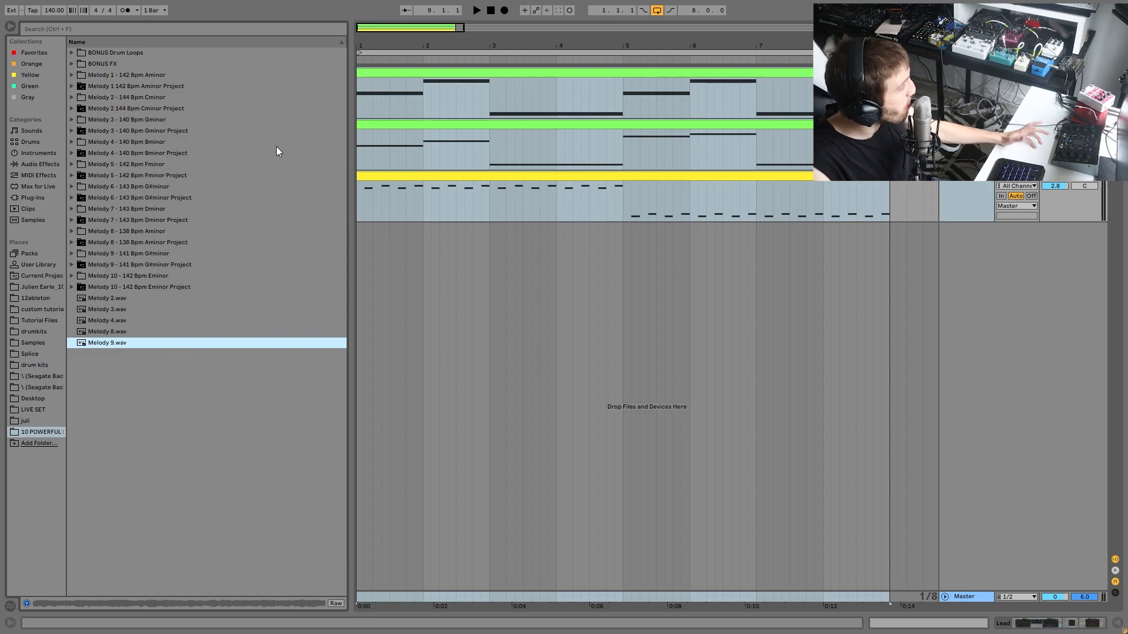
left_click(207, 179)
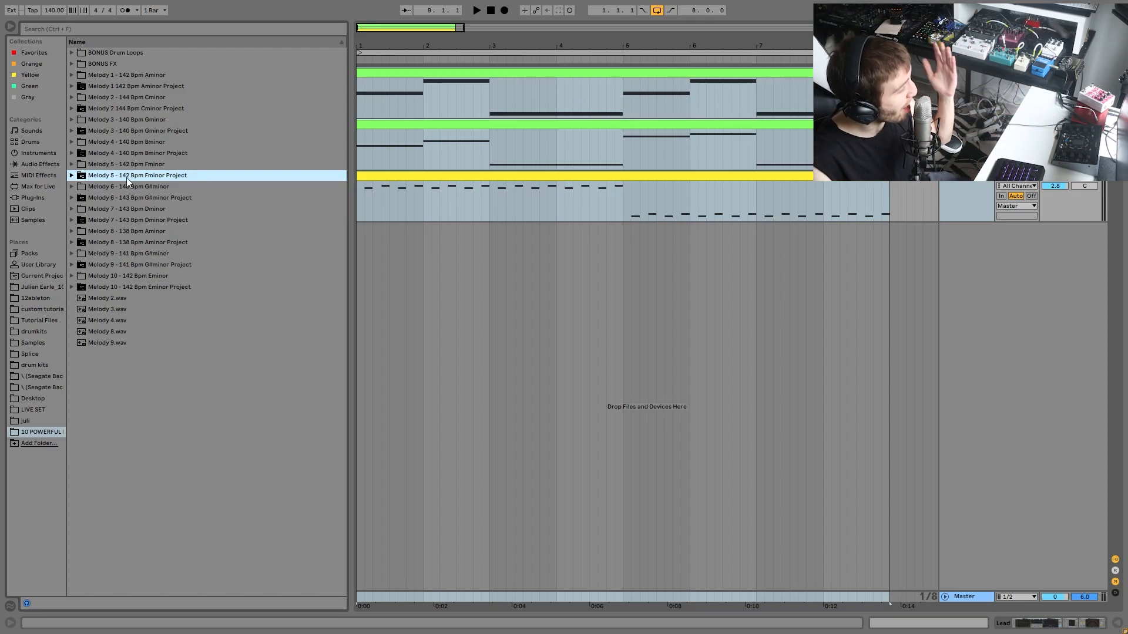
key("Up")
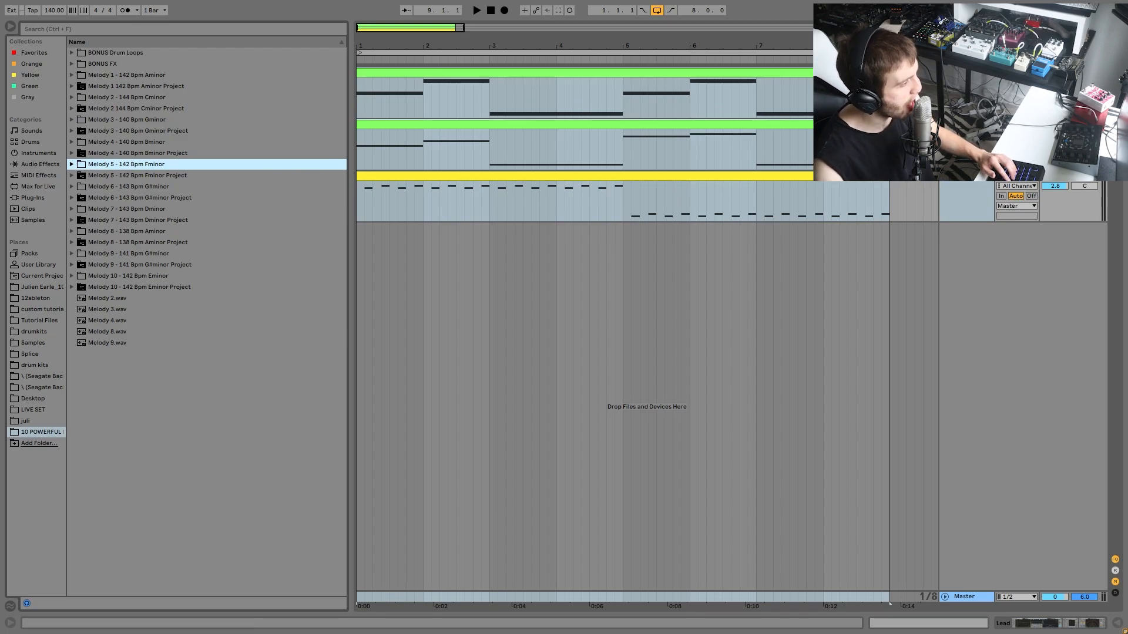
Play the looped arrangement from the start in several short passes to listen to its tracks
left_click(966, 124)
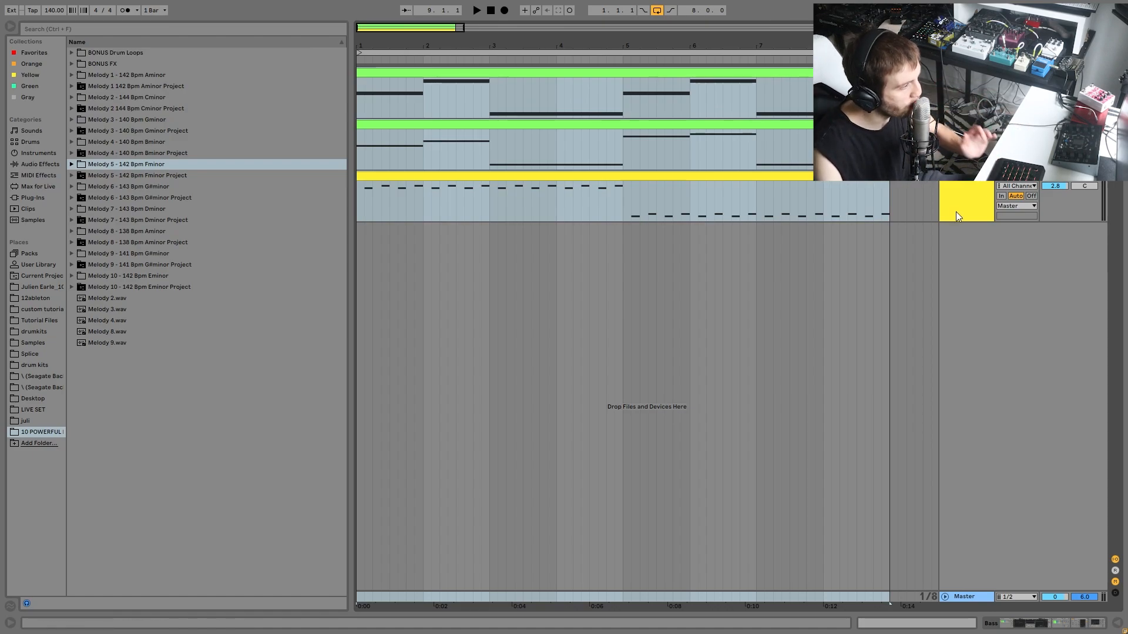
key("space")
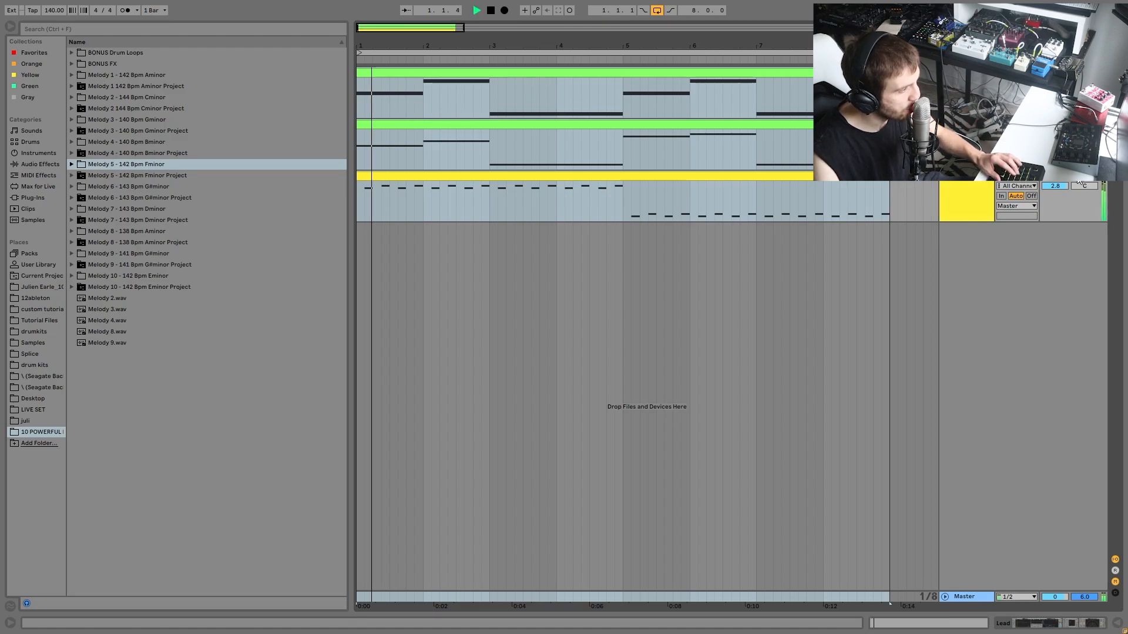
key("space")
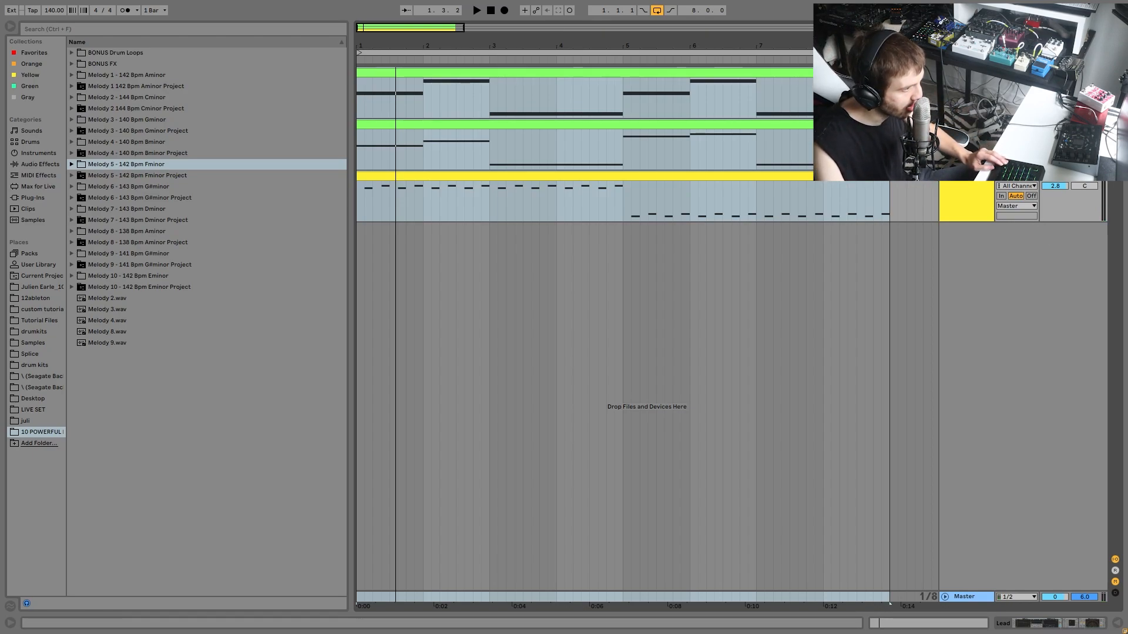
key("space")
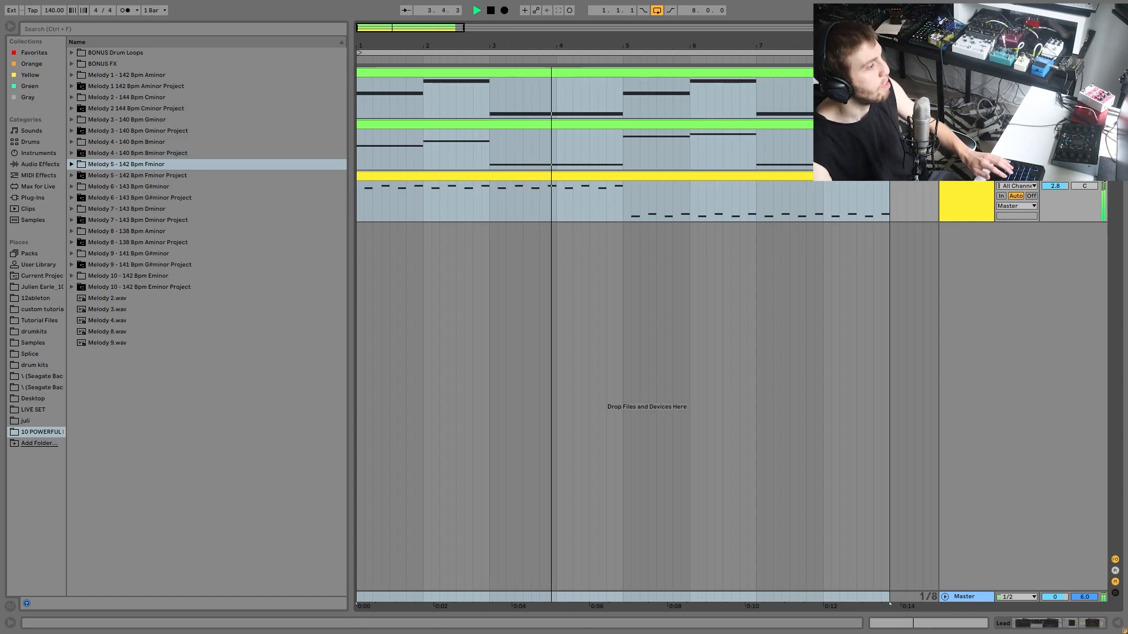
key("space")
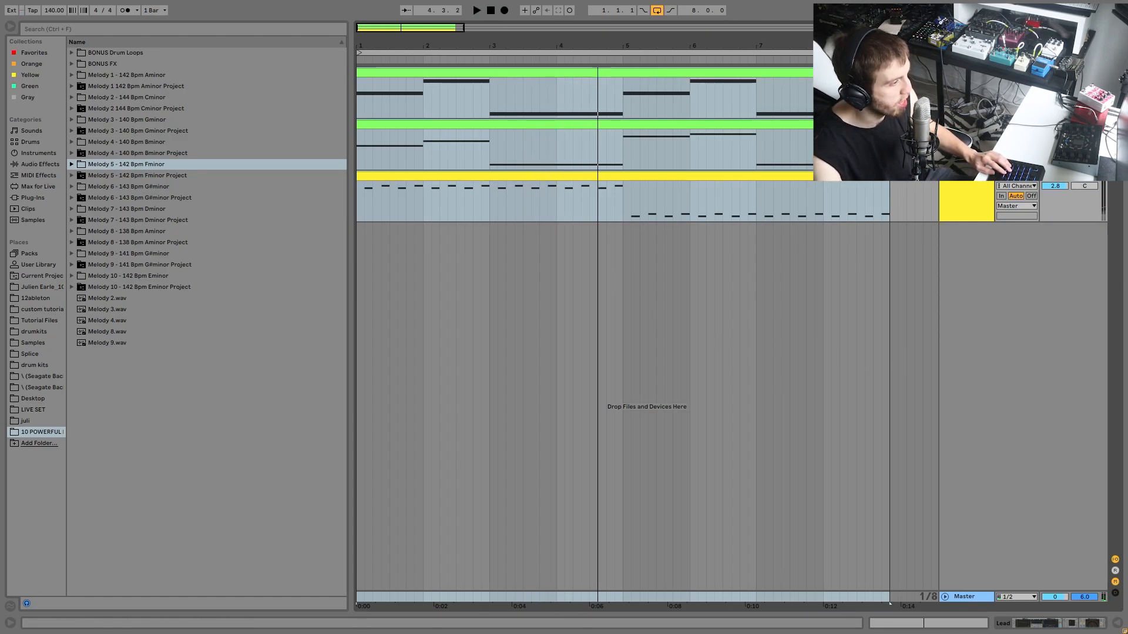
key("space")
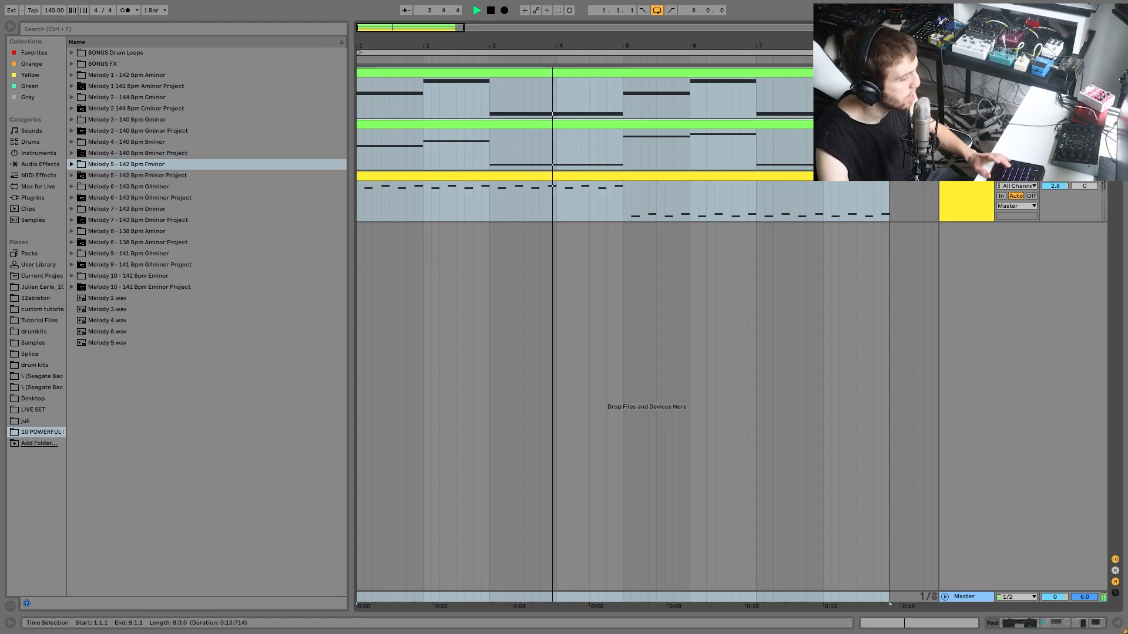
key("space")
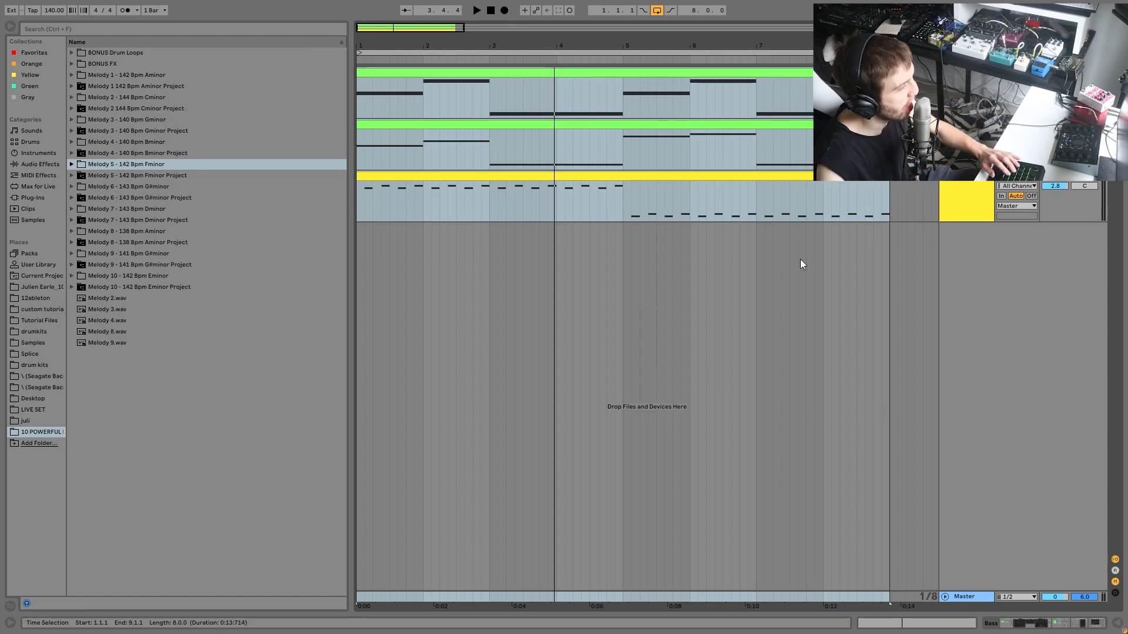
Compare the MIDI notes of the yellow Lead clip with those of the green Bass clip
double_click(559, 174)
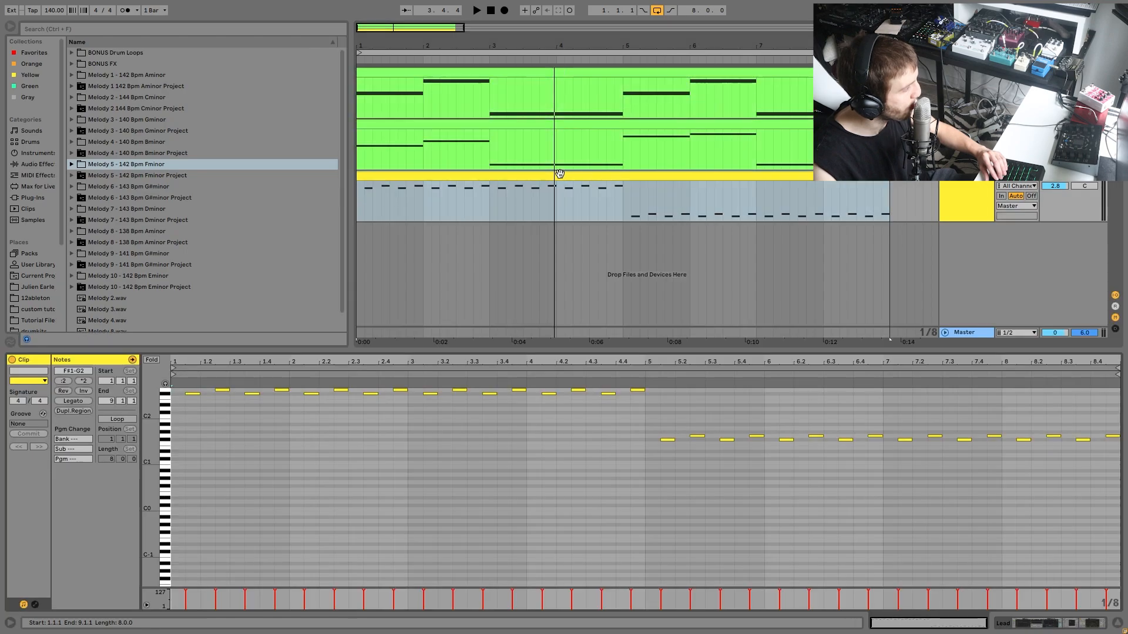
left_click(516, 99)
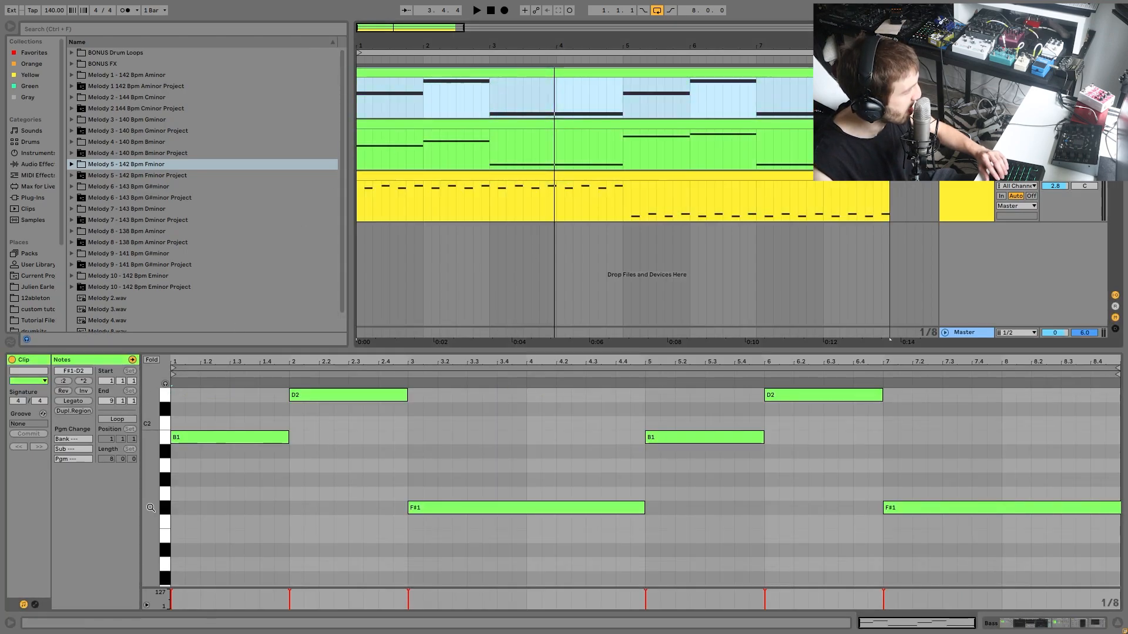
left_click(448, 173)
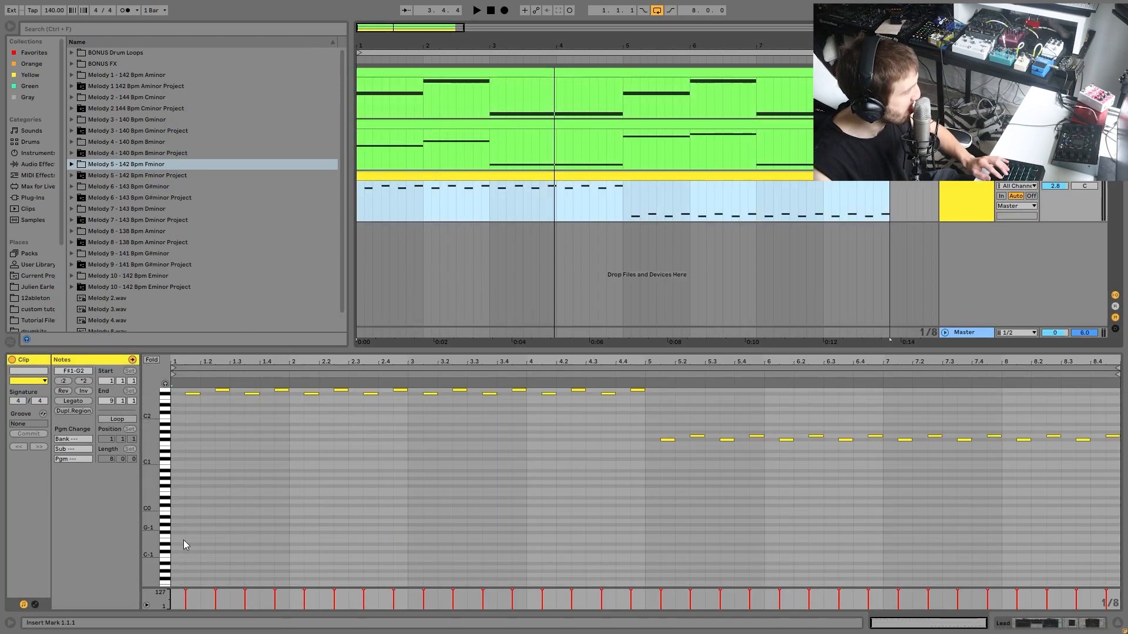
Try four B0 notes on the beats of bar 1 in the Lead clip, play them back and delete them
double_click(179, 467)
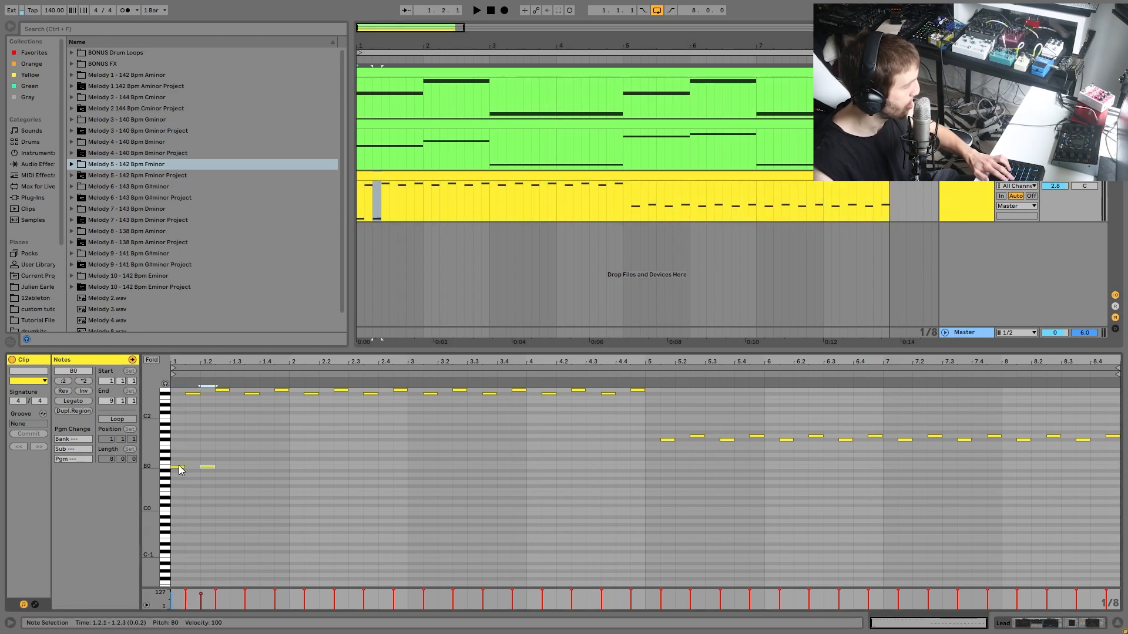
key("ctrl+d")
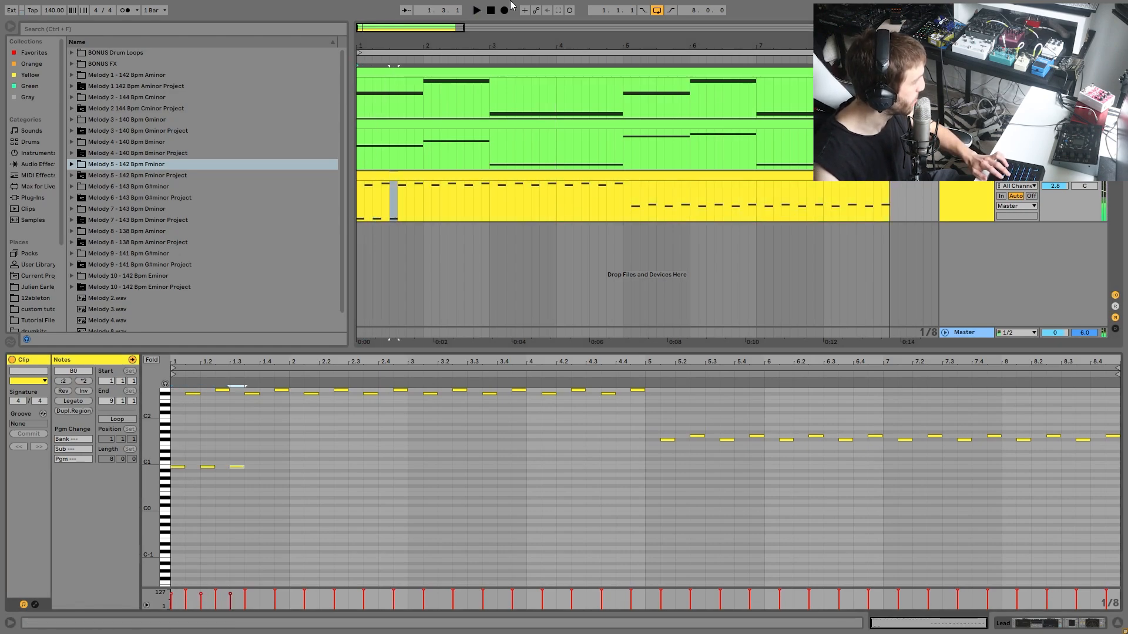
key("space")
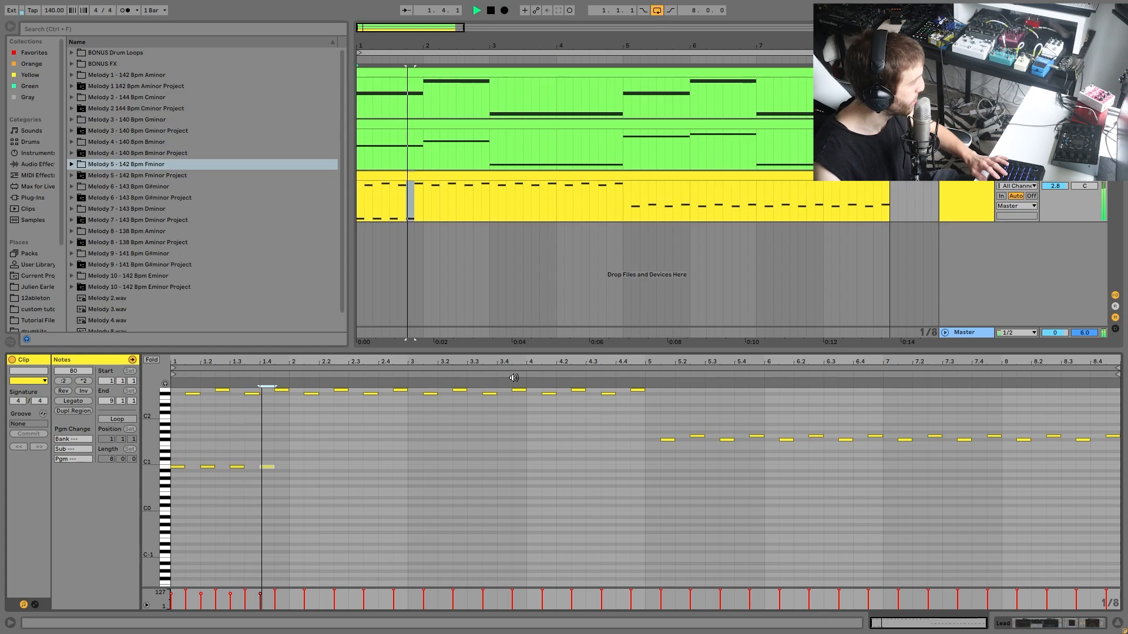
left_click_drag(317, 451, 17, 491)
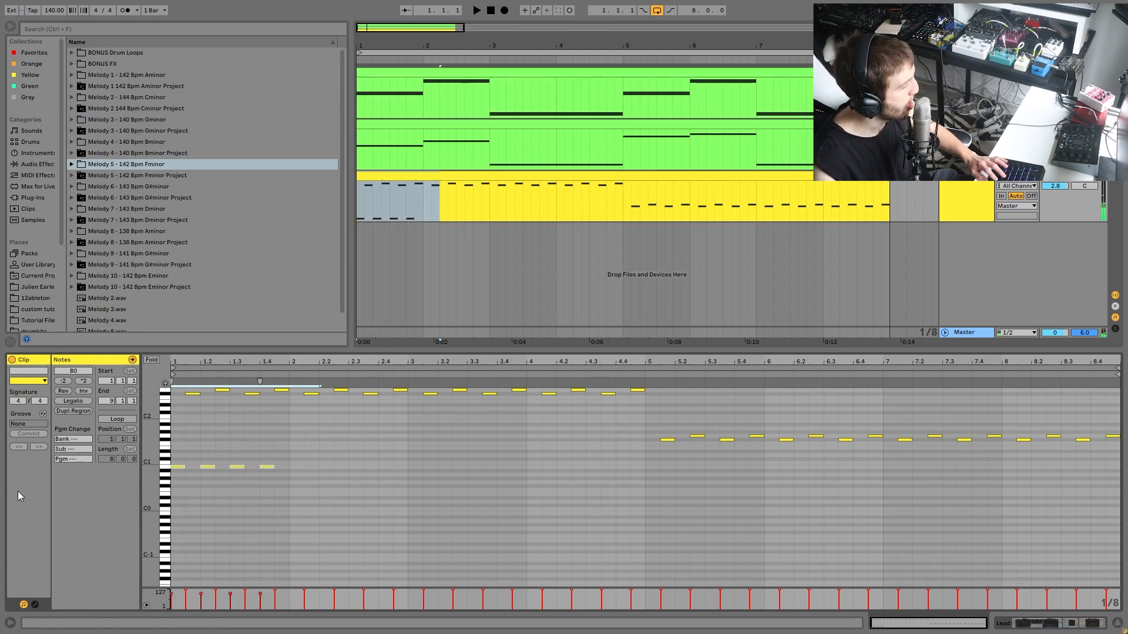
key("space")
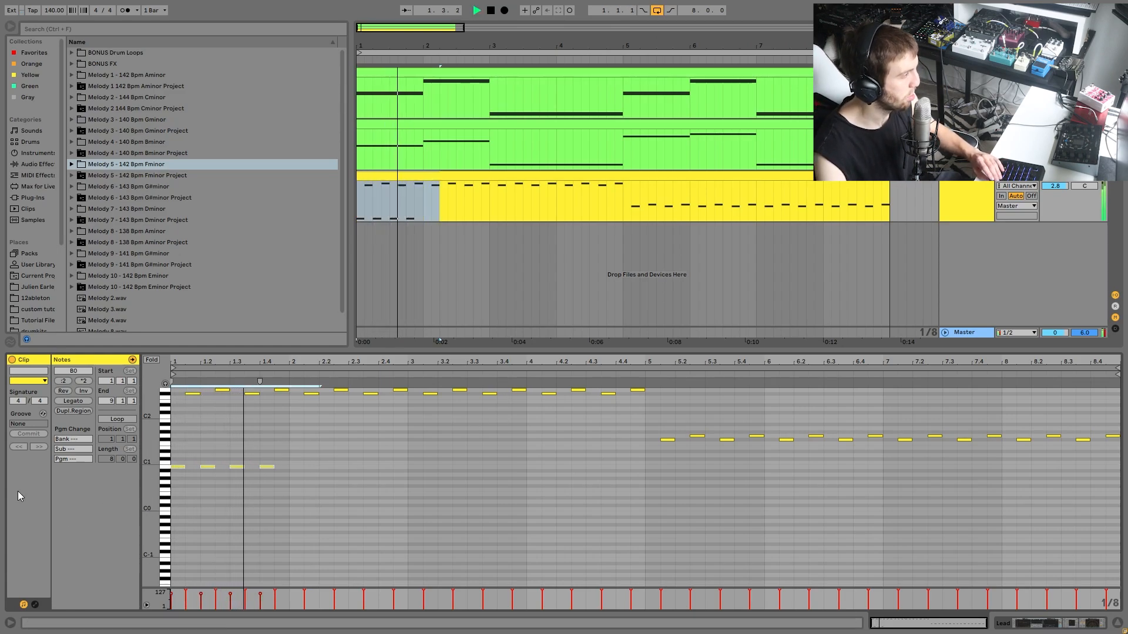
key("Delete")
key("space")
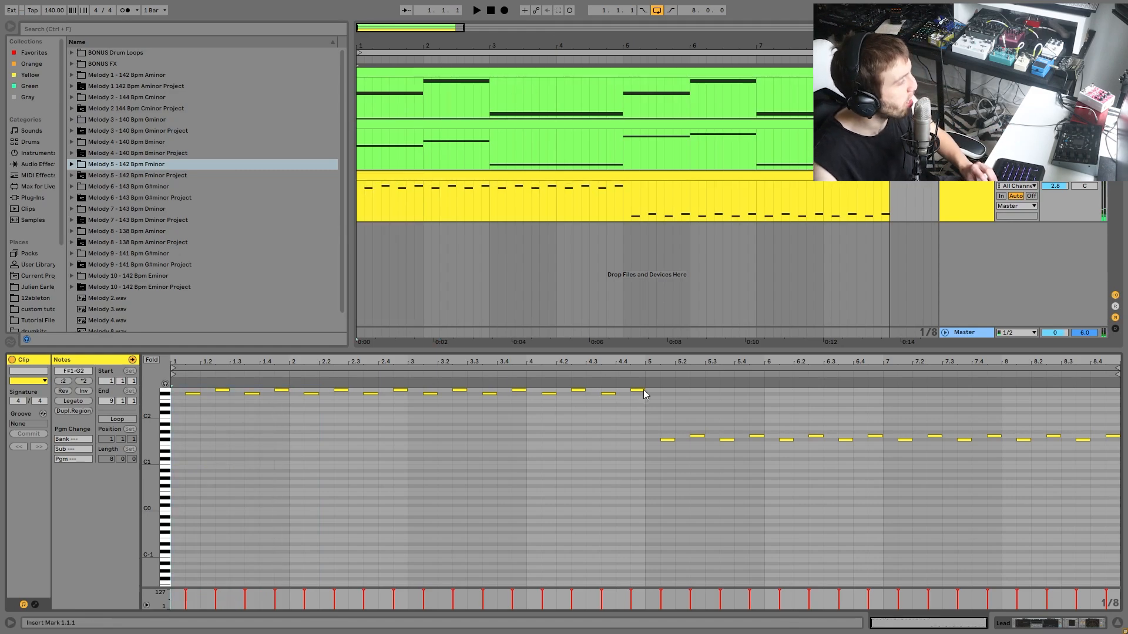
scroll(346, 513, "up", 2)
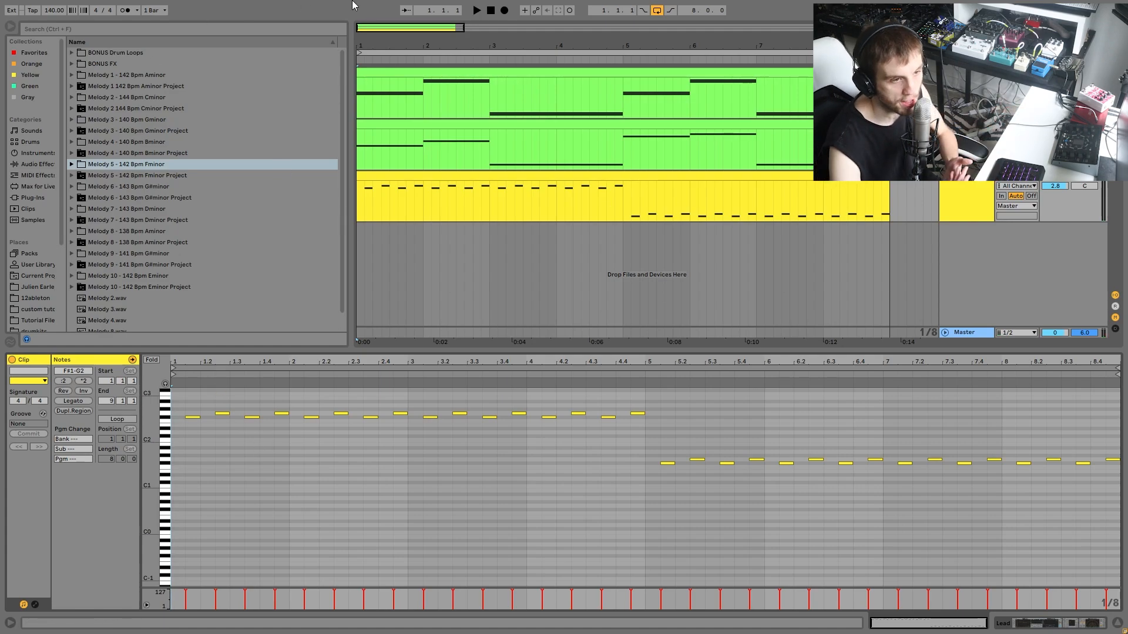
Play the opening of the arrangement in short passes and inspect the device chains of the Pad and Lead tracks
key("space")
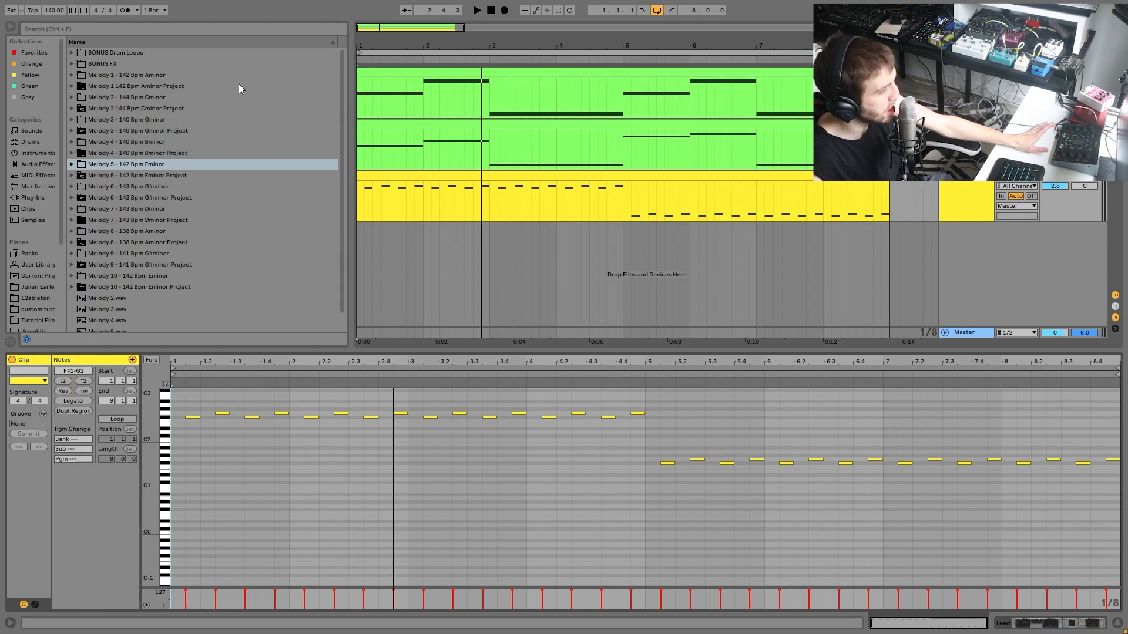
left_click(378, 174)
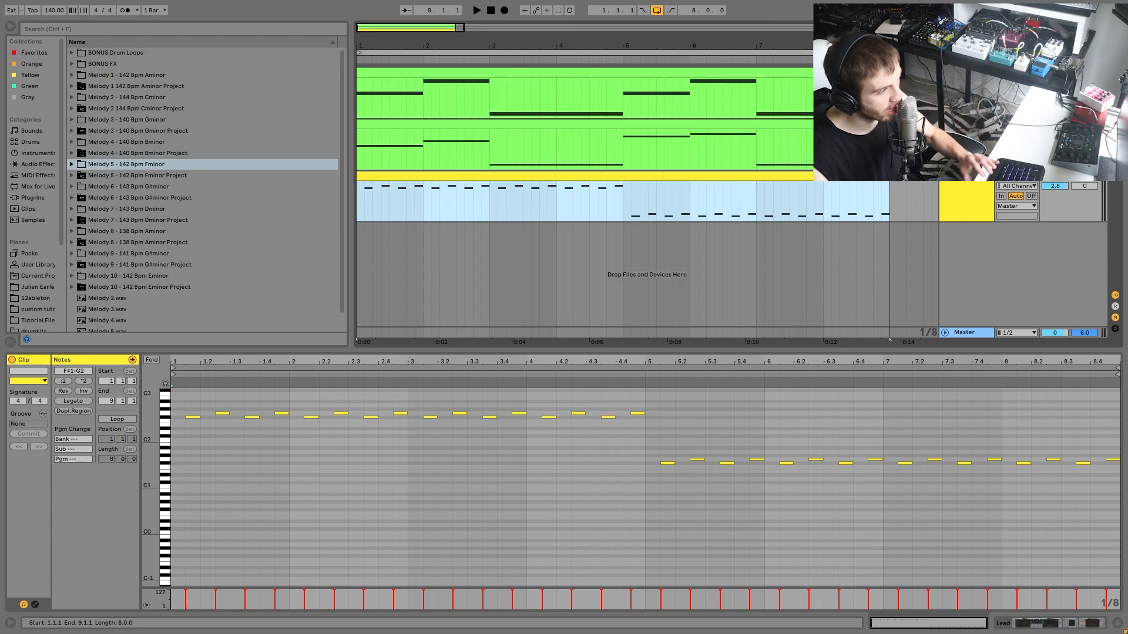
key("space")
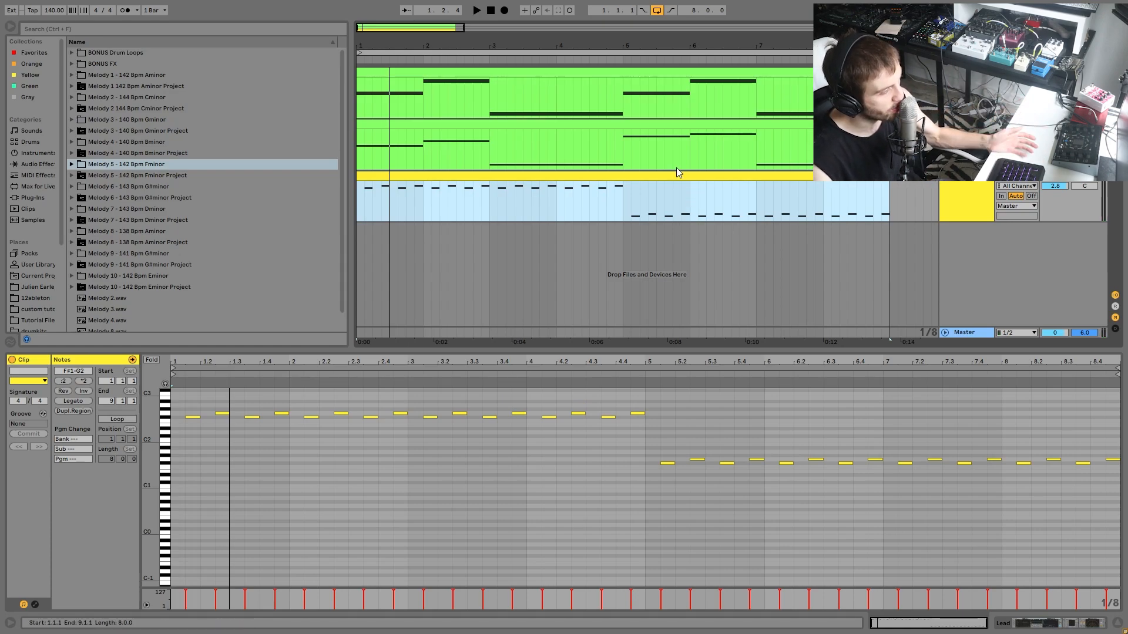
double_click(967, 124)
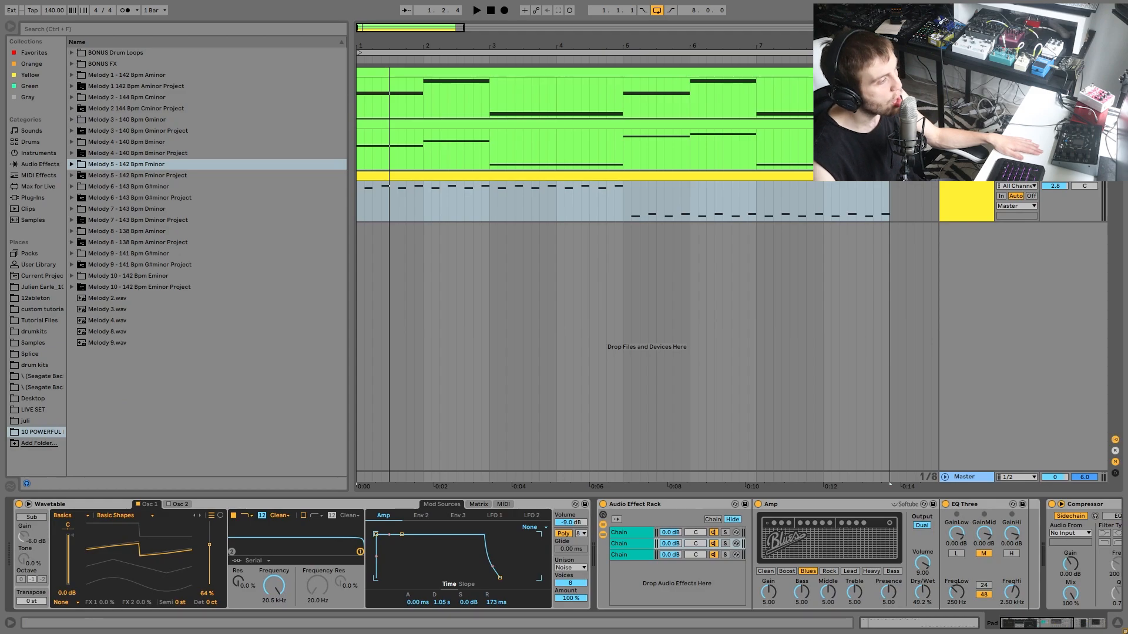
left_click(976, 185)
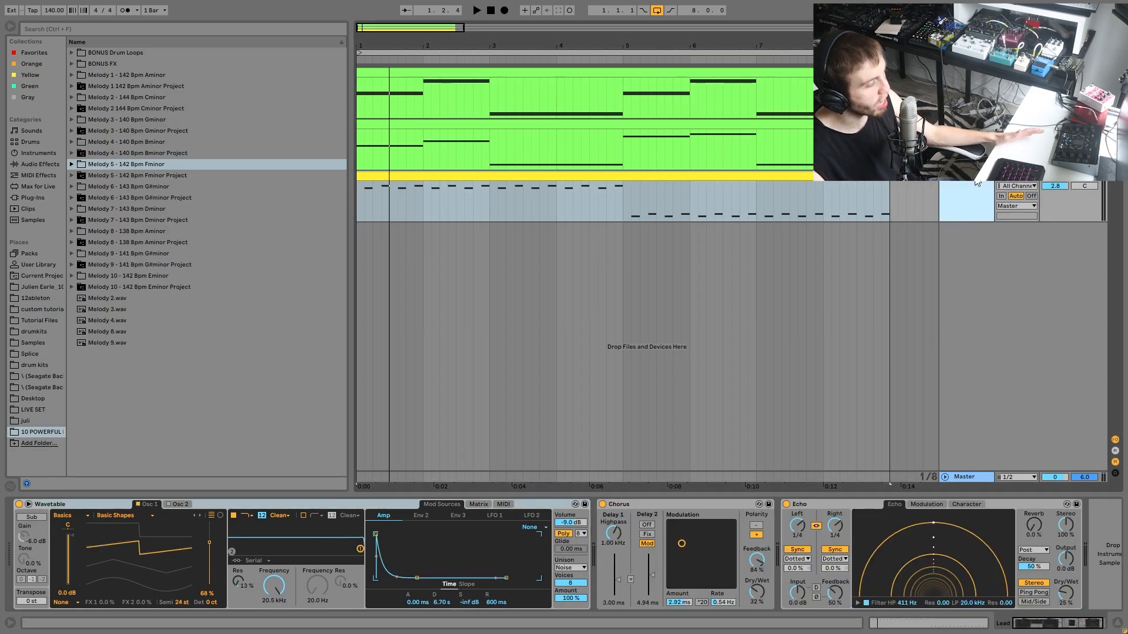
Collapse all arrangement tracks and open the MIDI notes of the yellow Lead clip
key("alt+u")
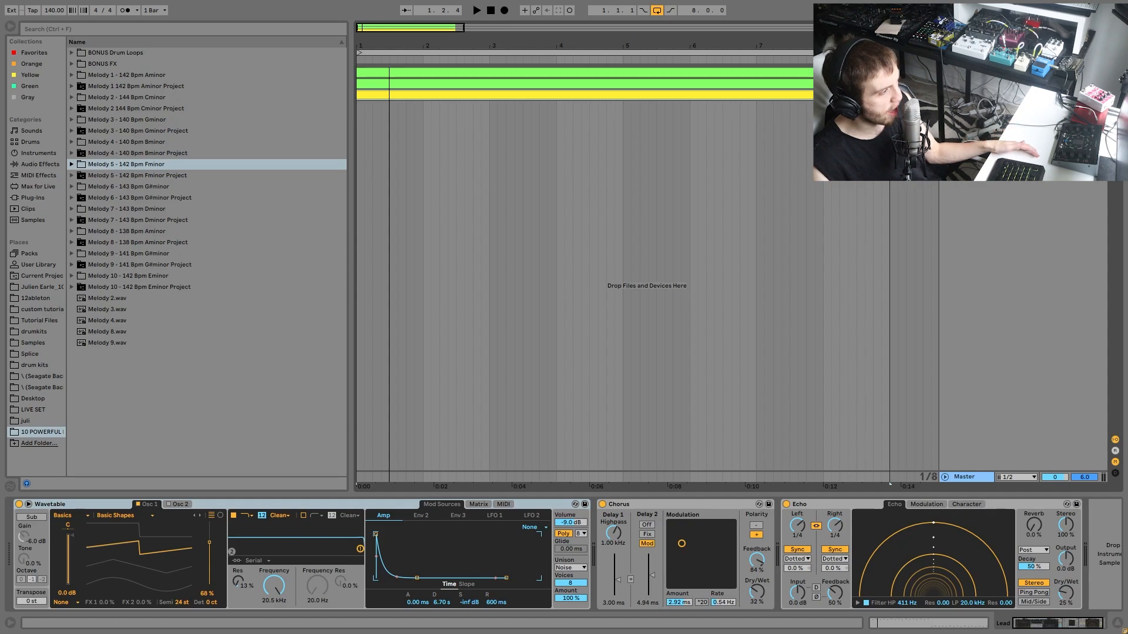
left_click(964, 84)
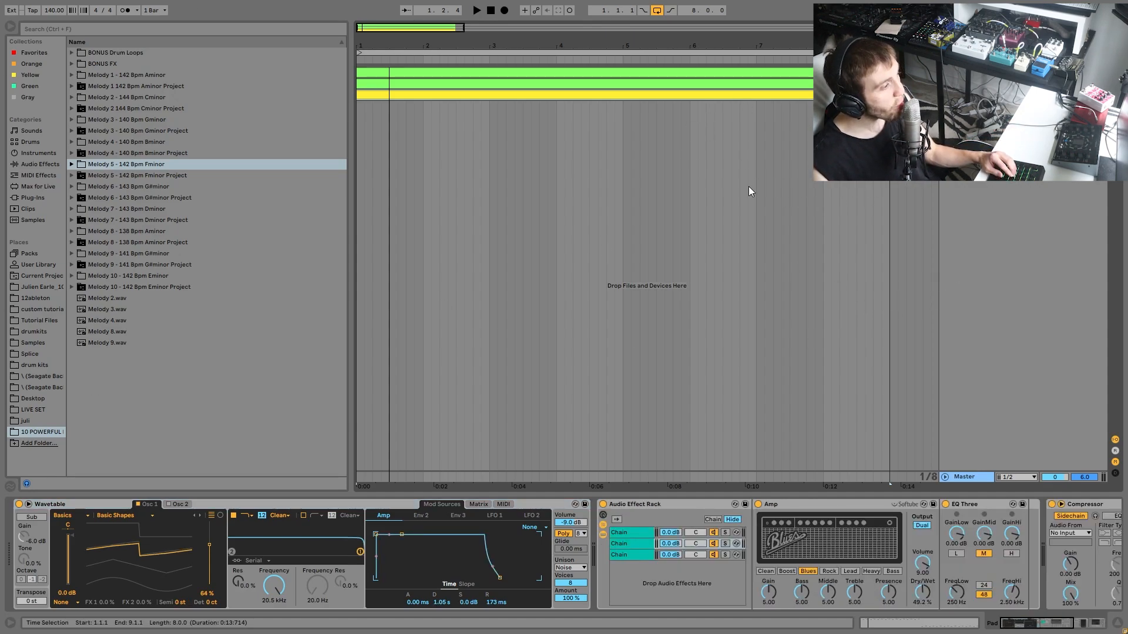
double_click(852, 94)
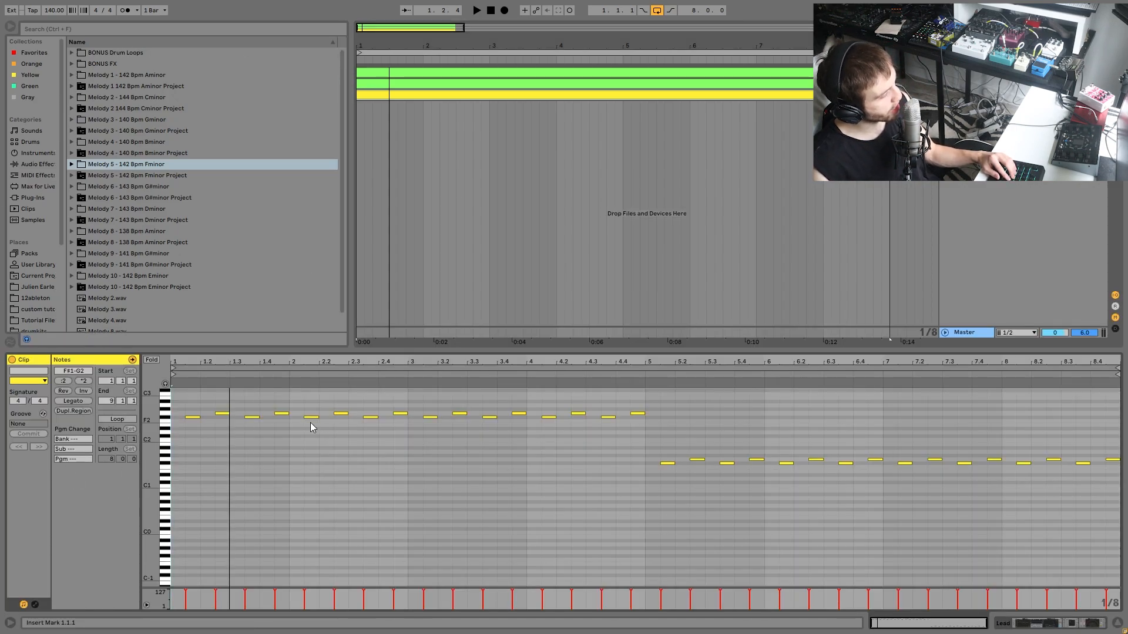
Play the Lead clip from the start and from bar 5 to compare its higher and lower halves
key("space")
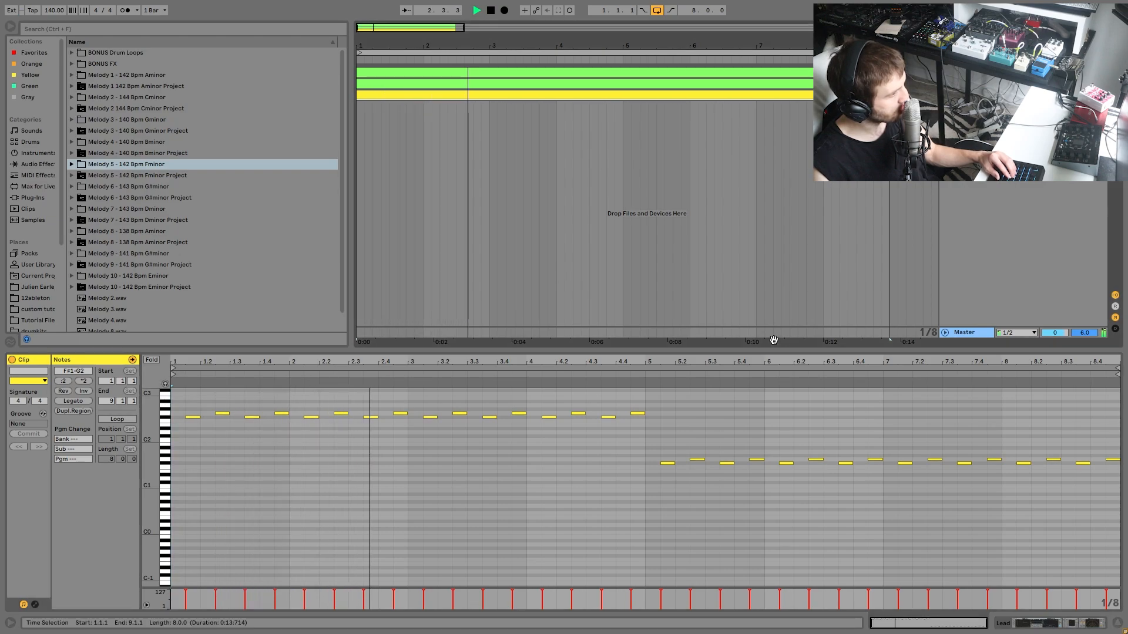
key("space")
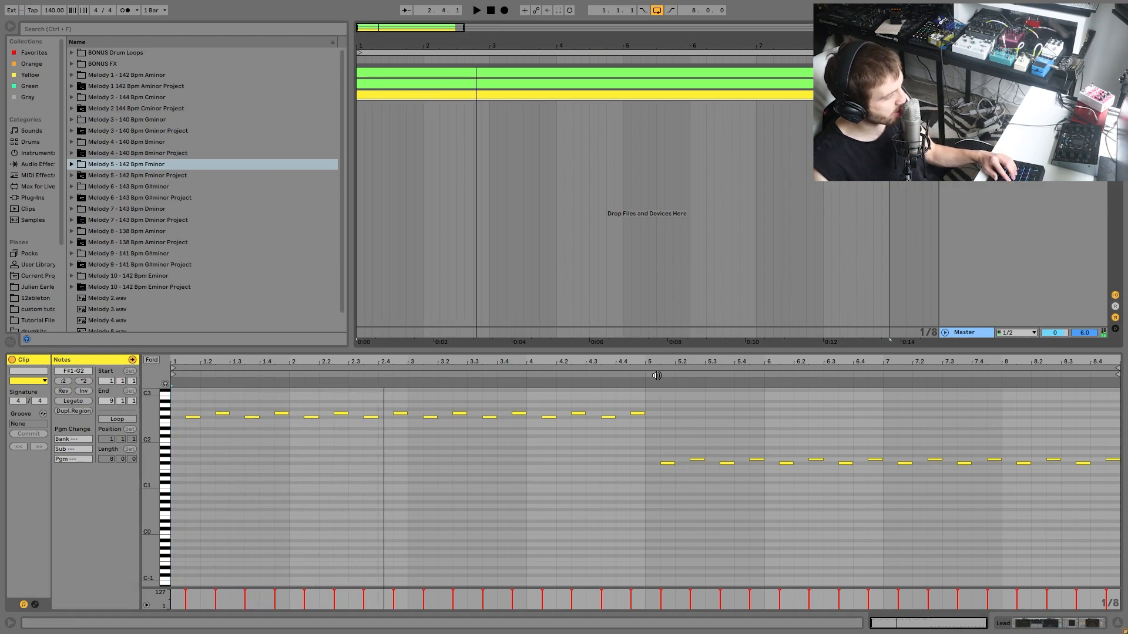
left_click(656, 375)
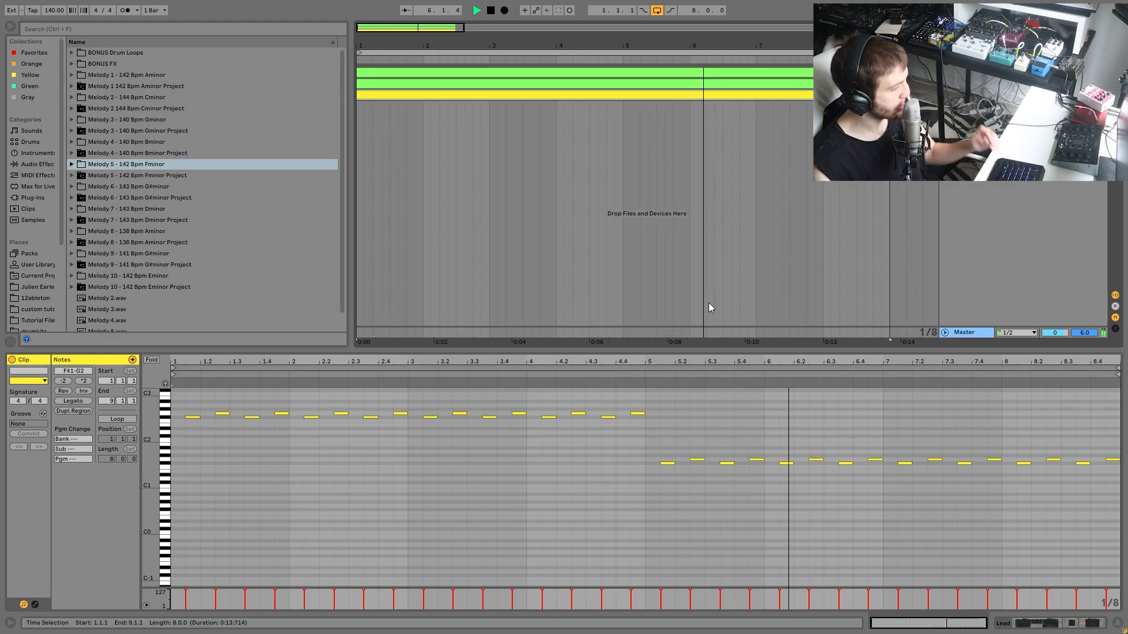
key("space")
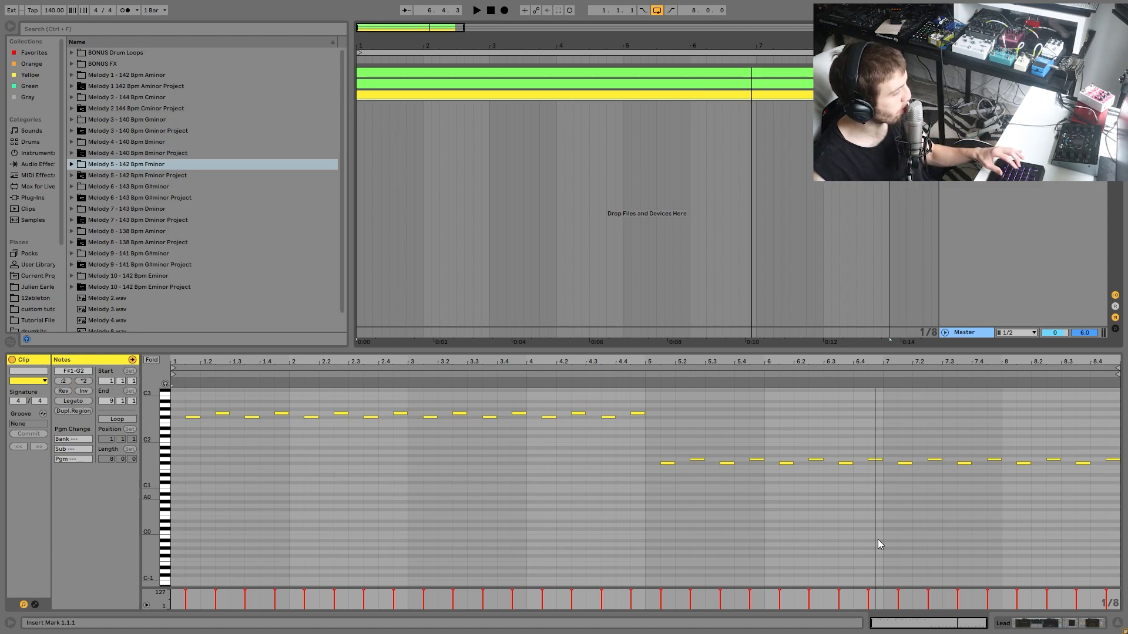
key("space")
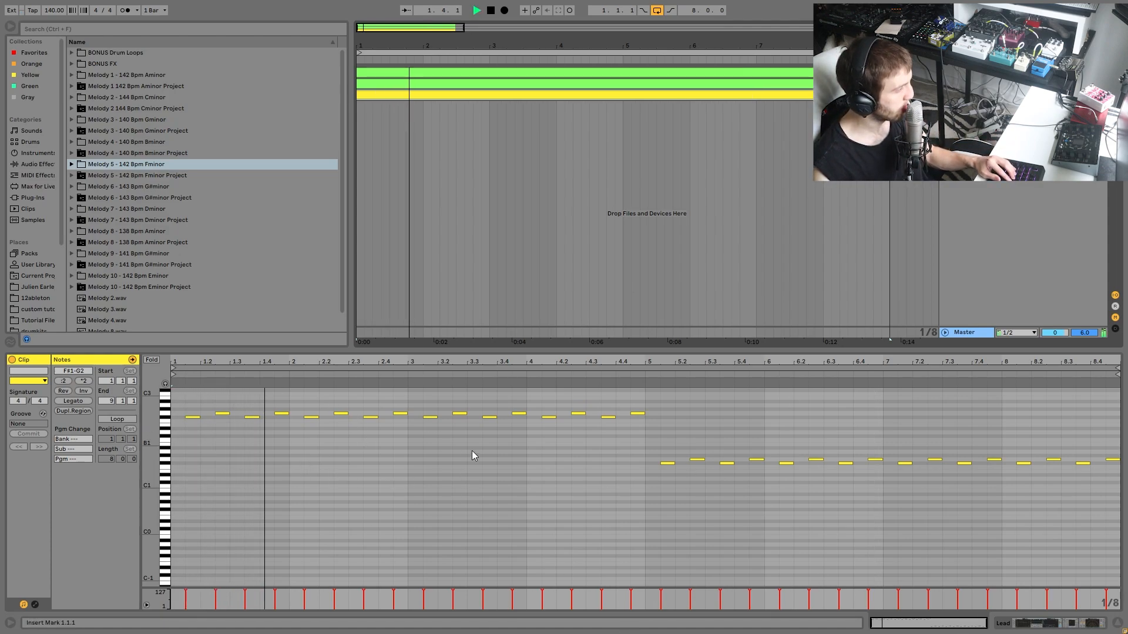
left_click(657, 377)
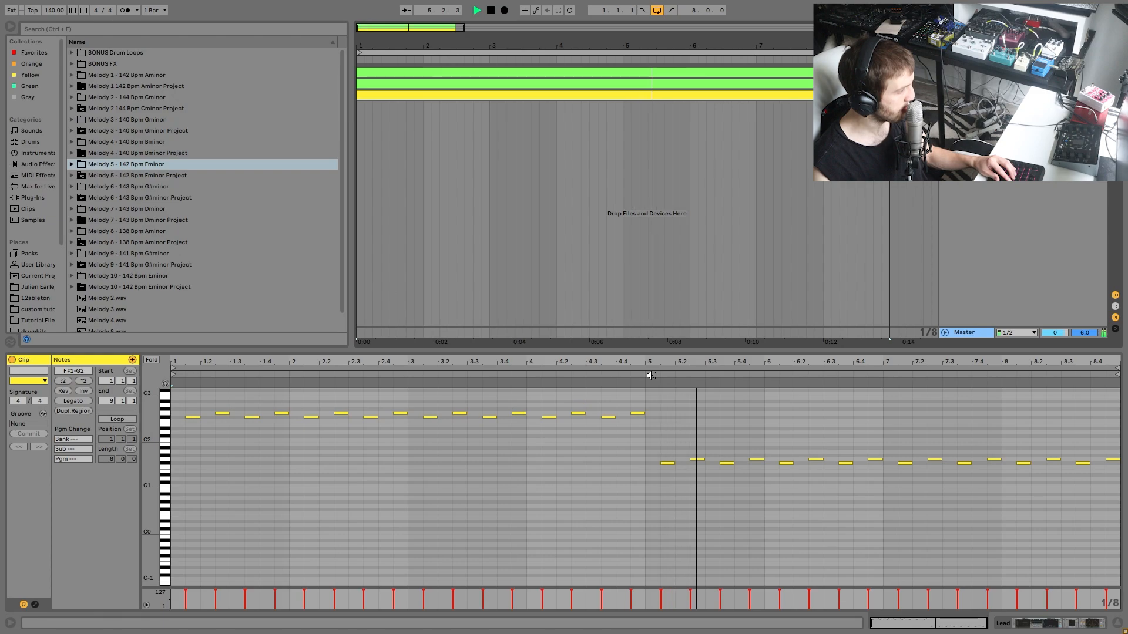
key("space")
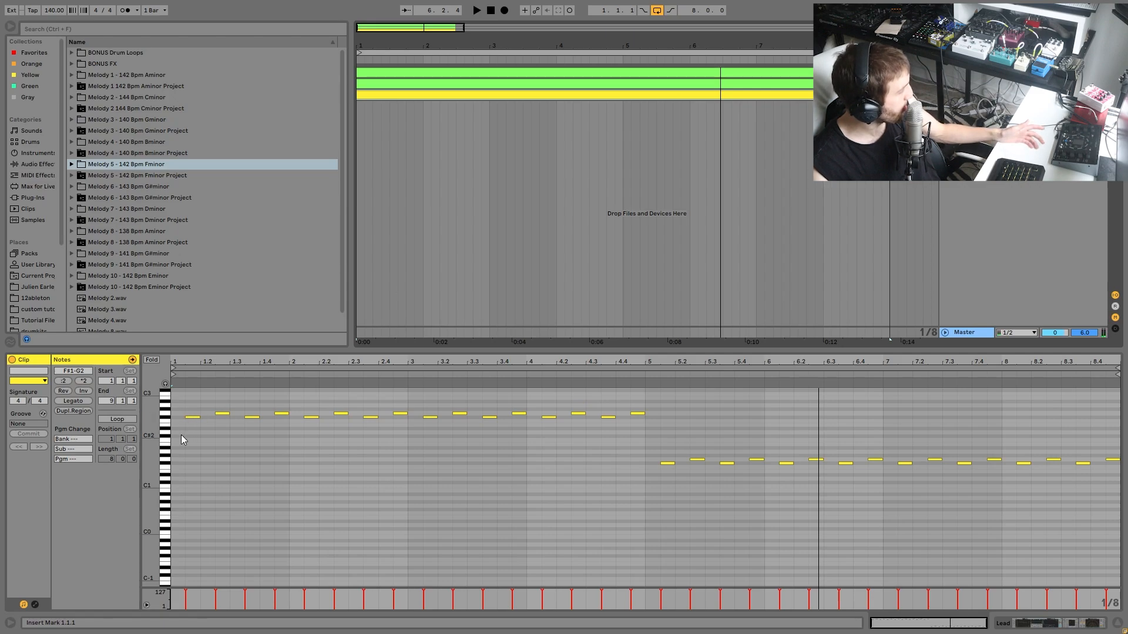
Try F#1, C#2, D2 and C#2 notes on the four beats of bar 1 in the Lead clip, play them back and delete them
double_click(177, 418)
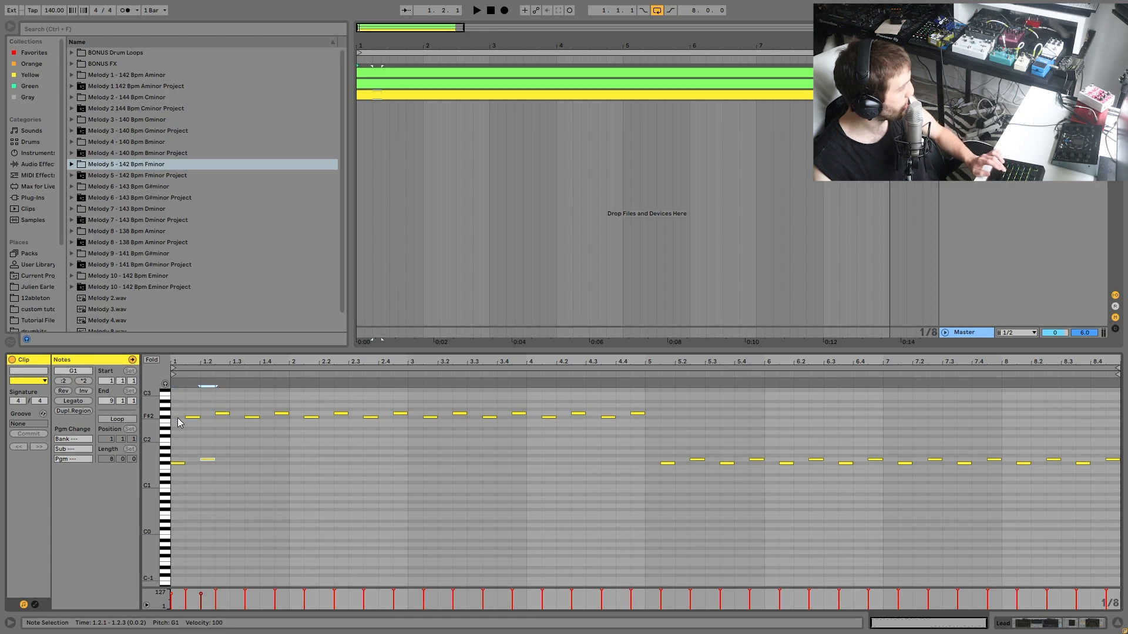
key("space")
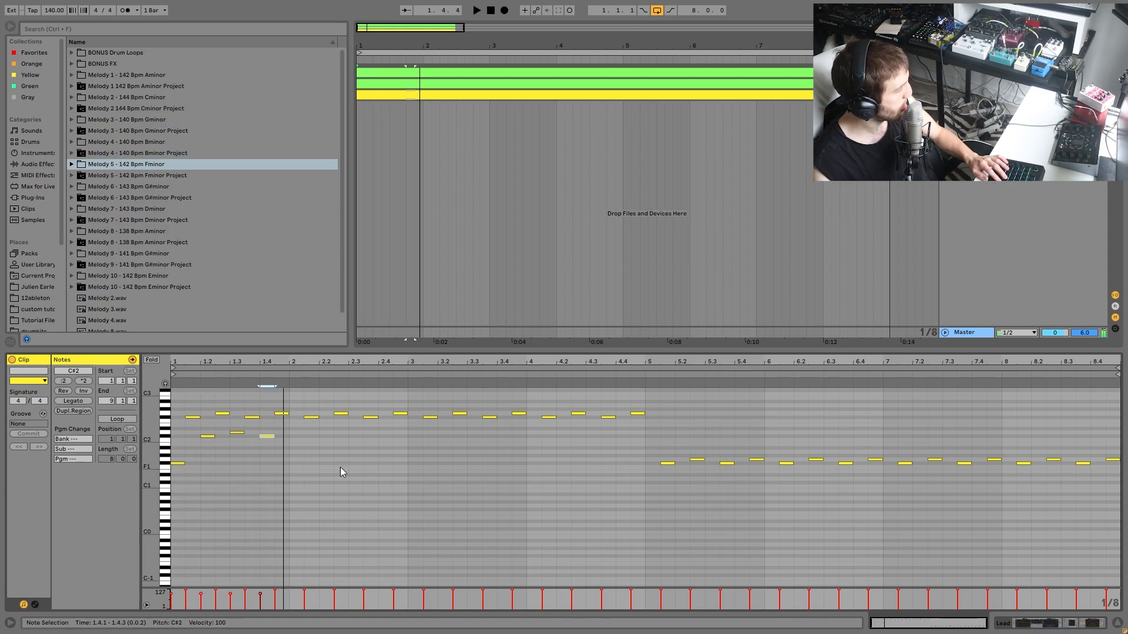
key("space")
left_click_drag(280, 428, 129, 531)
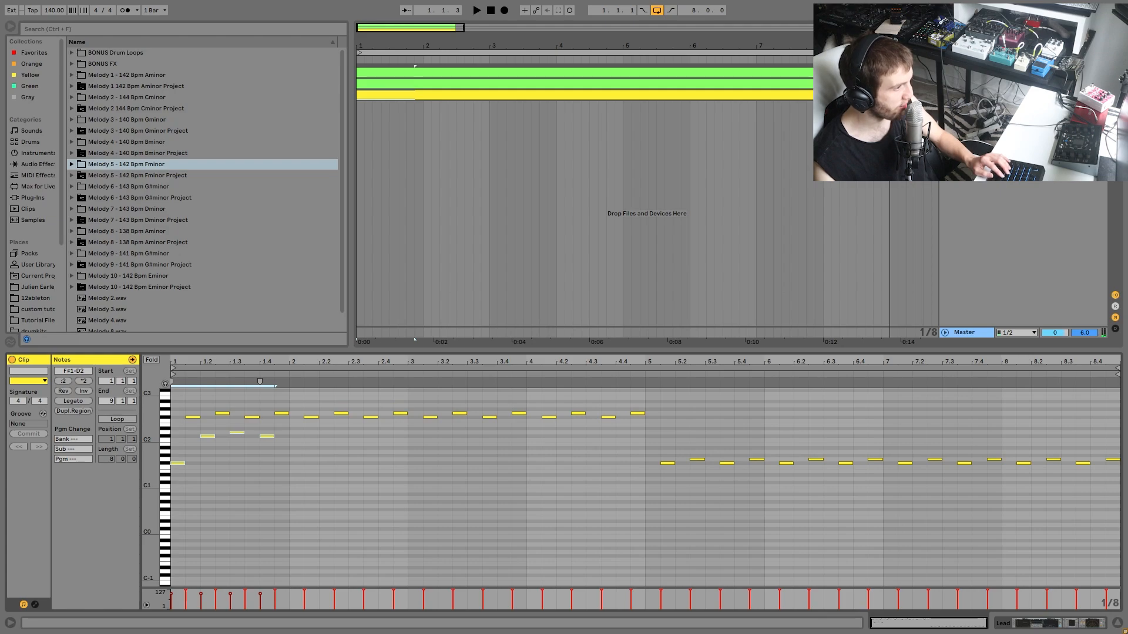
key("space")
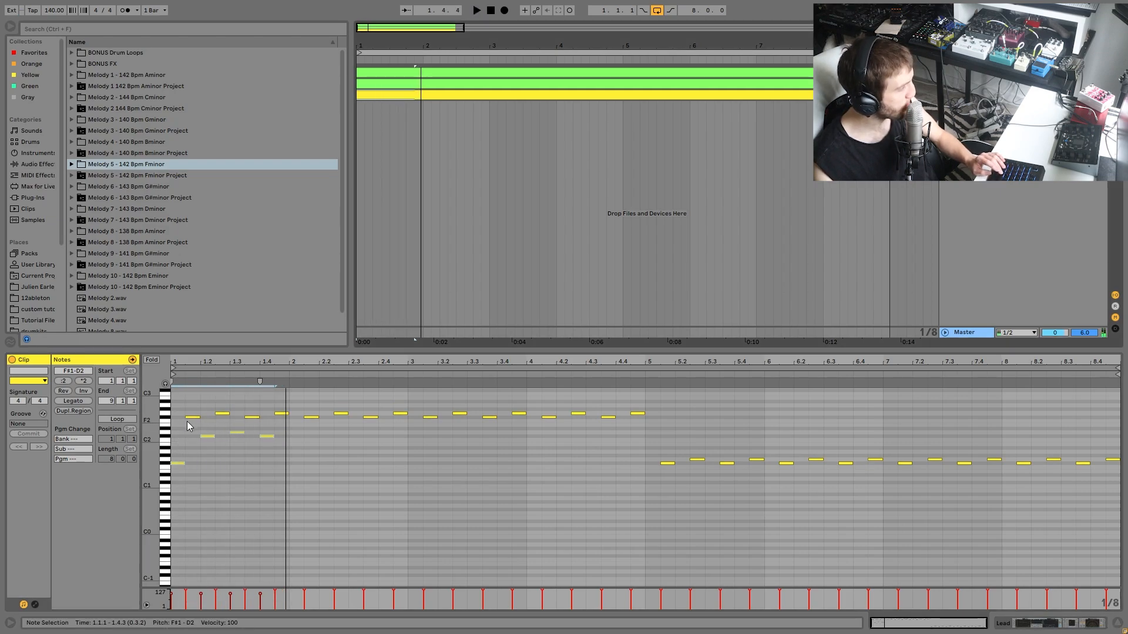
key("space")
left_click_drag(182, 428, 276, 509)
key("Delete")
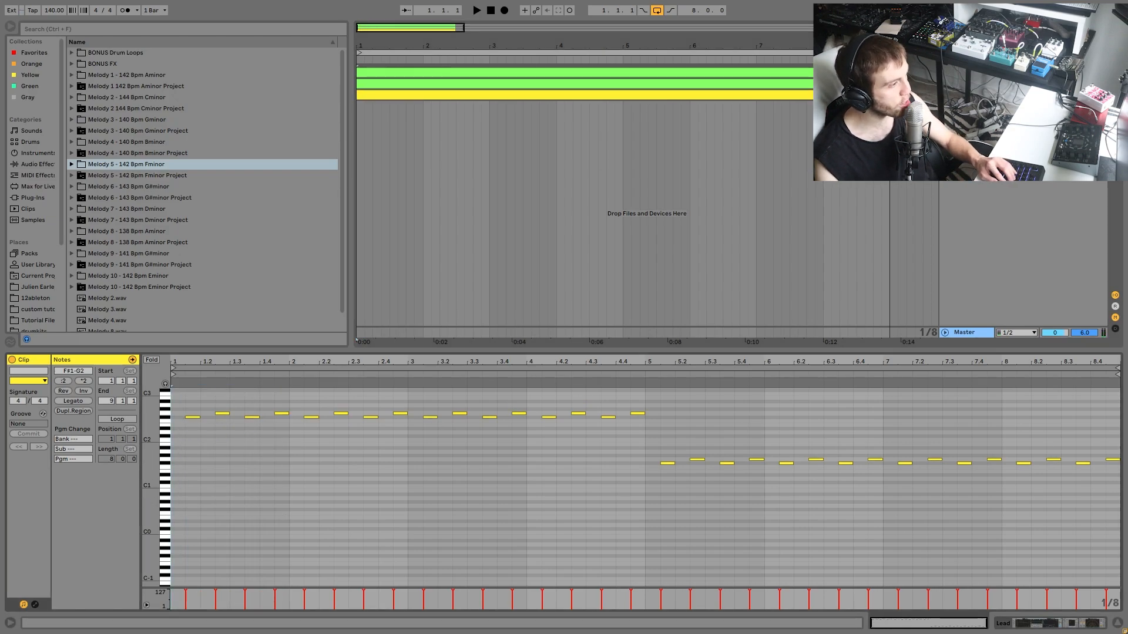
Inspect the Lead and Bass device chains and compare the MIDI notes of the Pad clip with those of the Bass clip
key("shift+Tab")
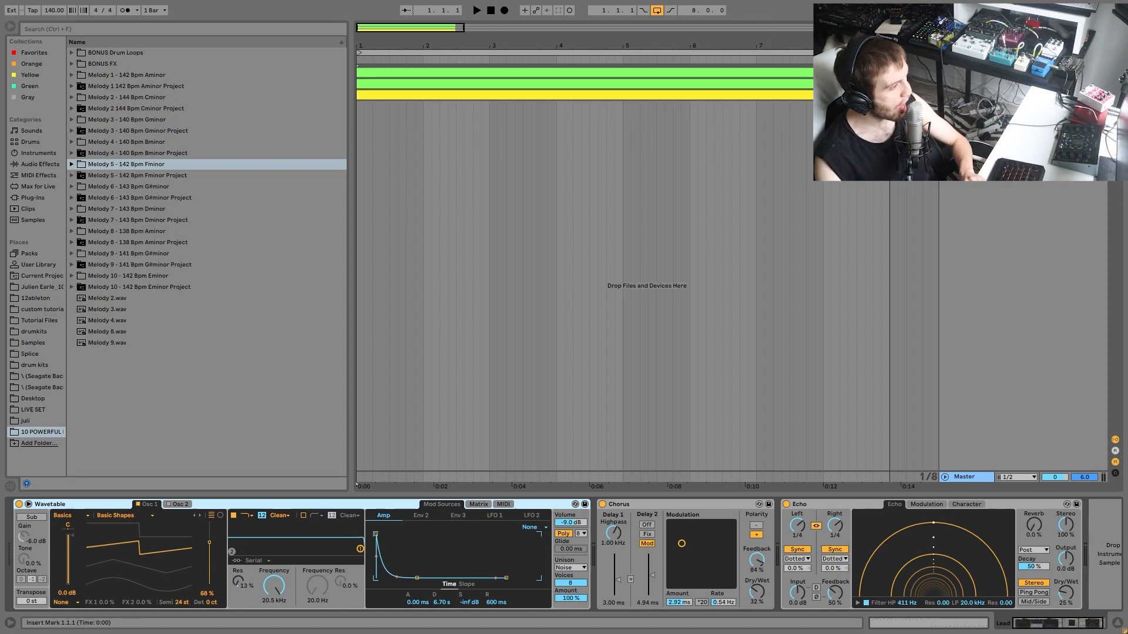
left_click(966, 83)
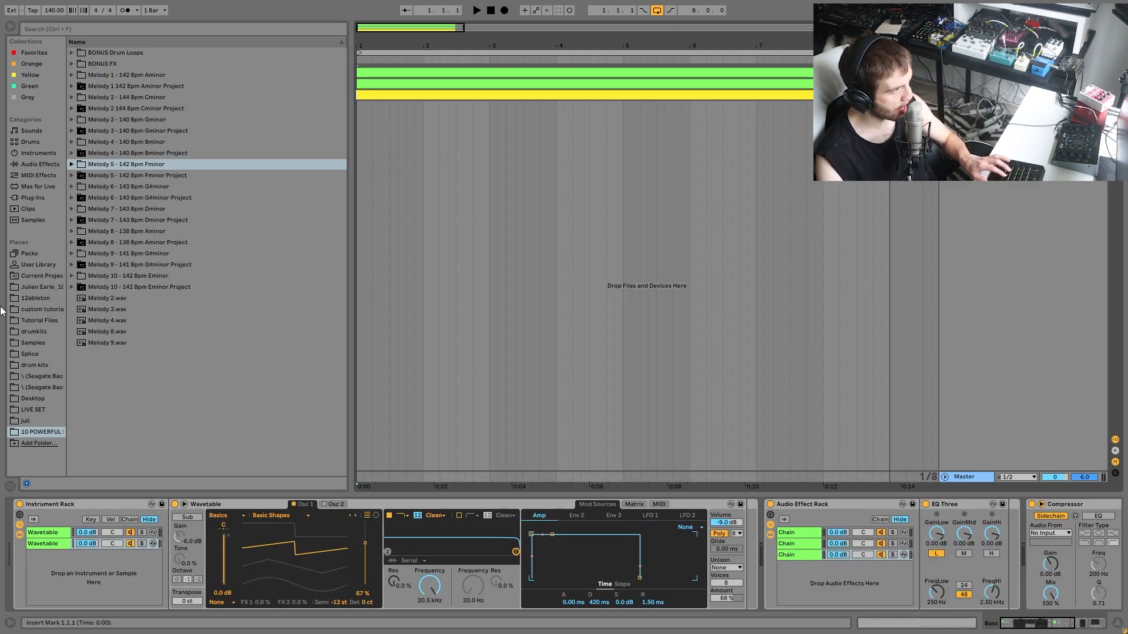
double_click(453, 84)
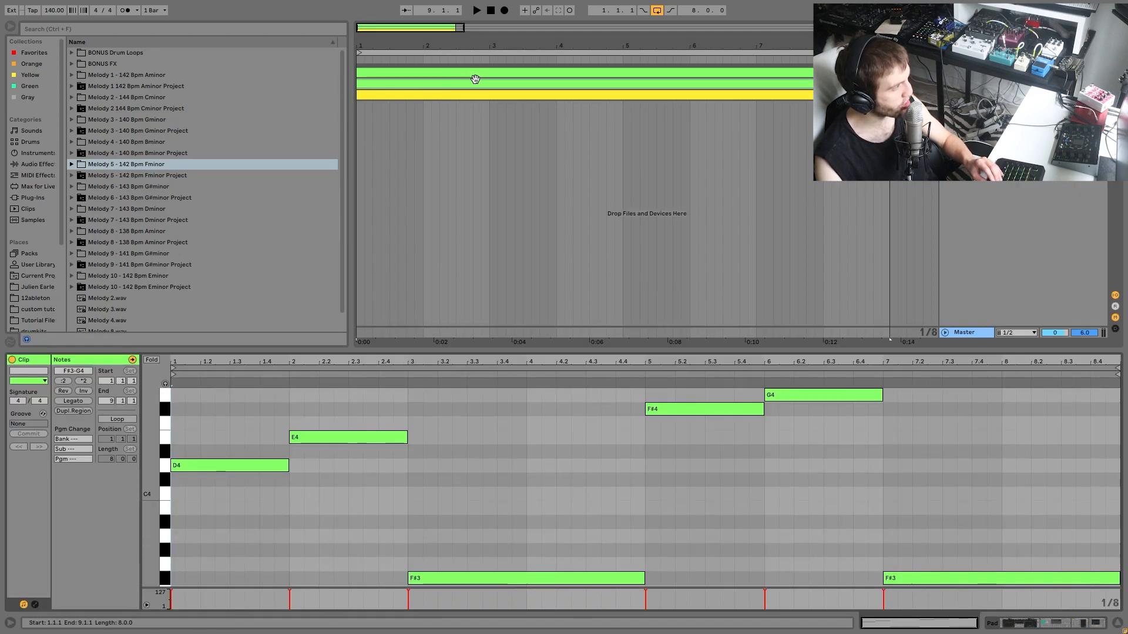
left_click(488, 71)
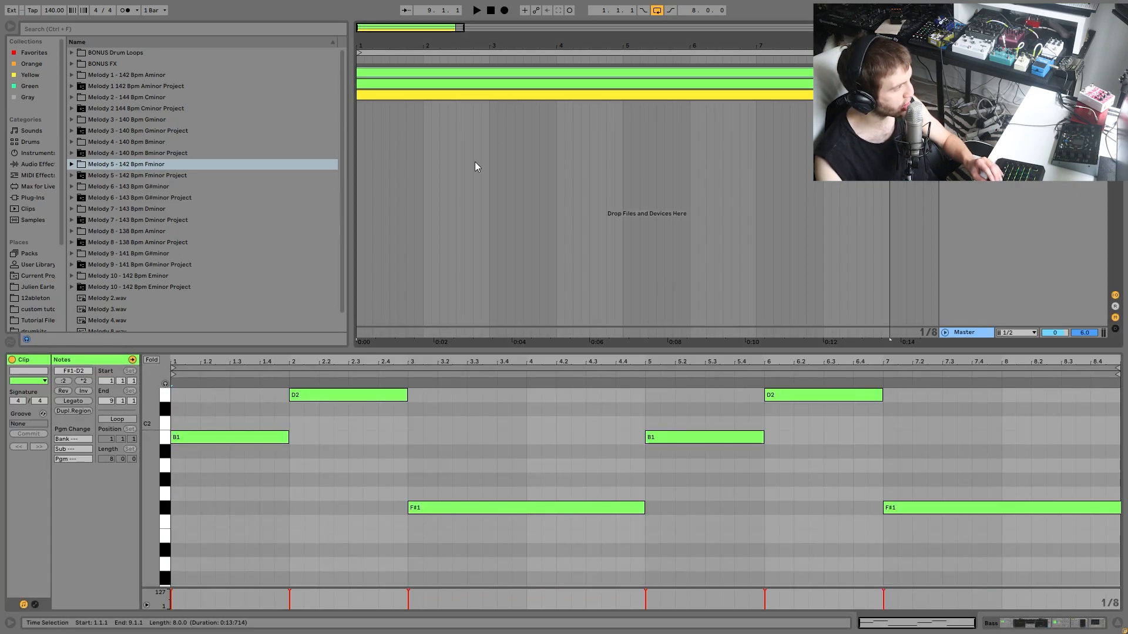
left_click(421, 81)
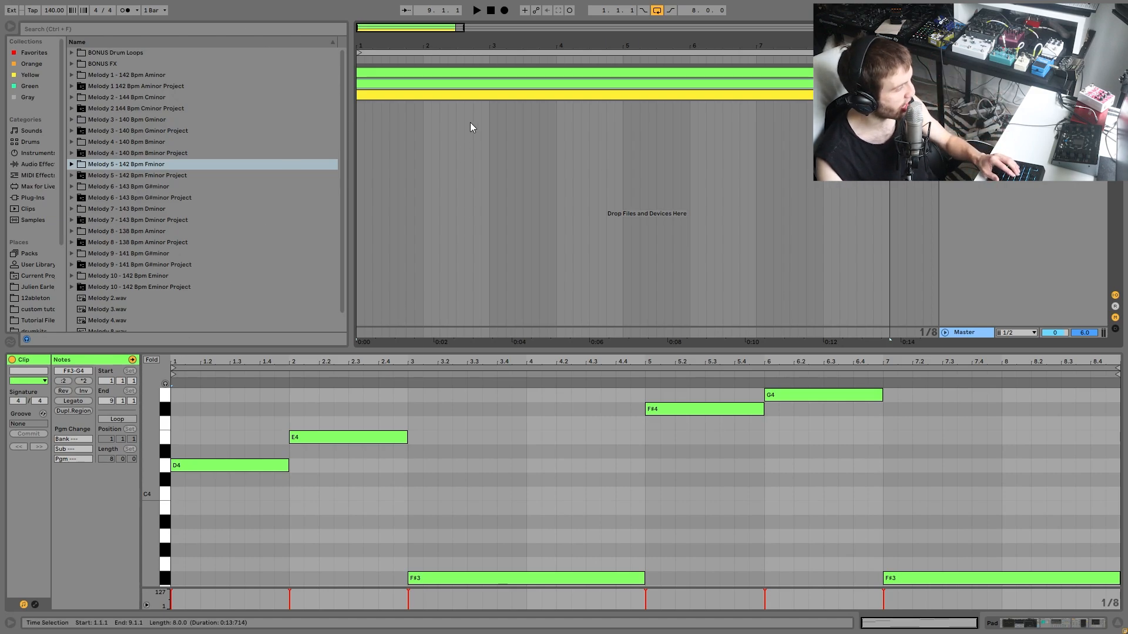
left_click(430, 69)
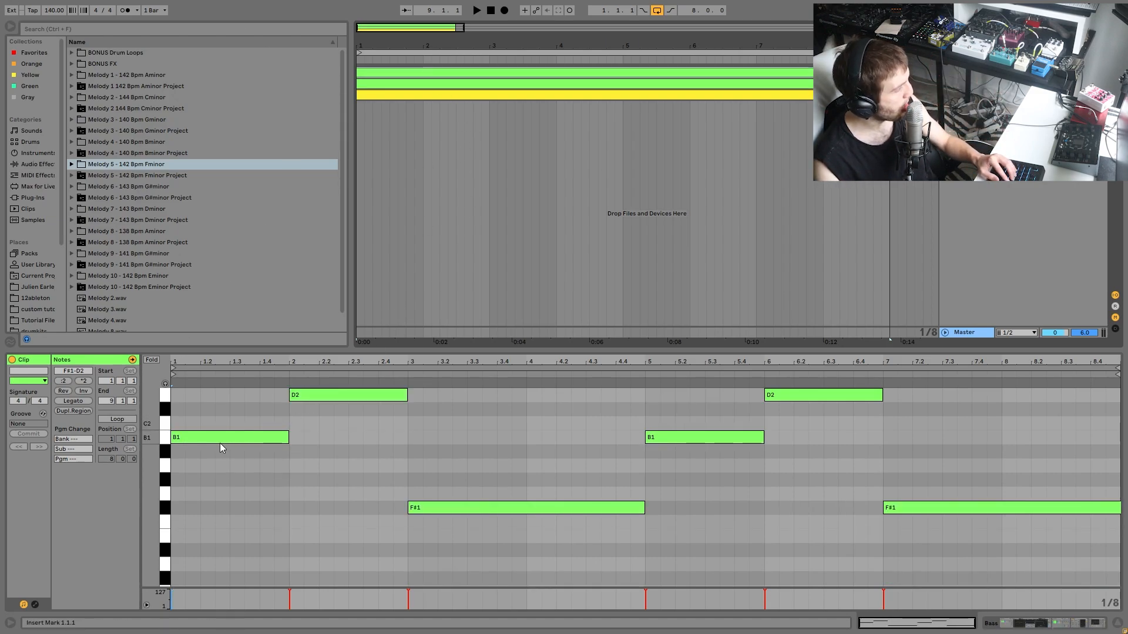
scroll(222, 445, "up", 2)
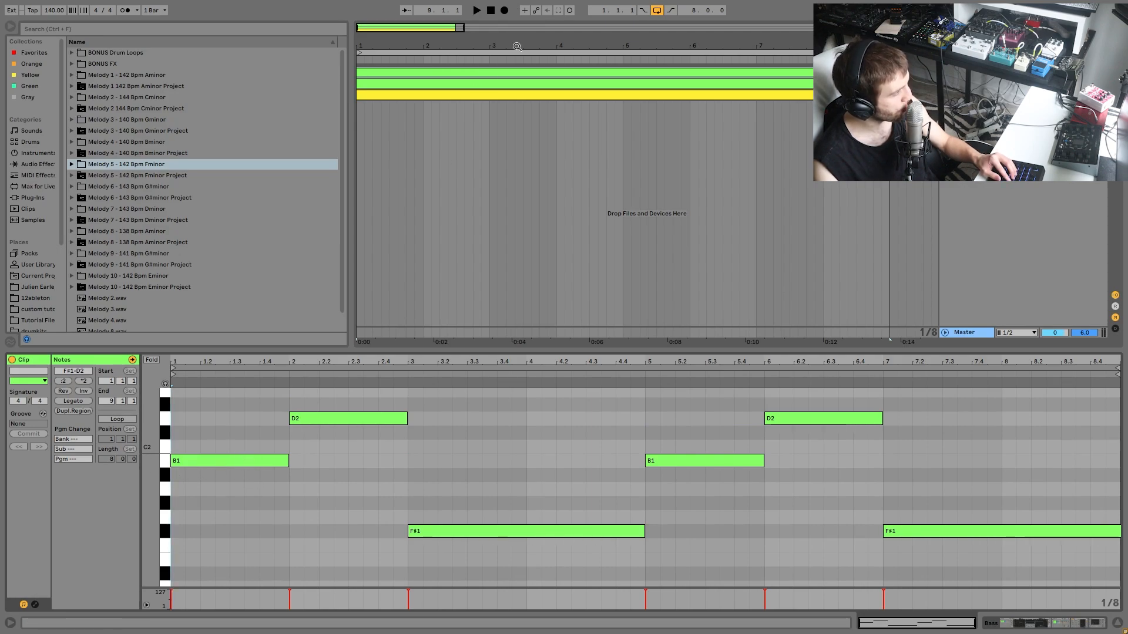
left_click(530, 86)
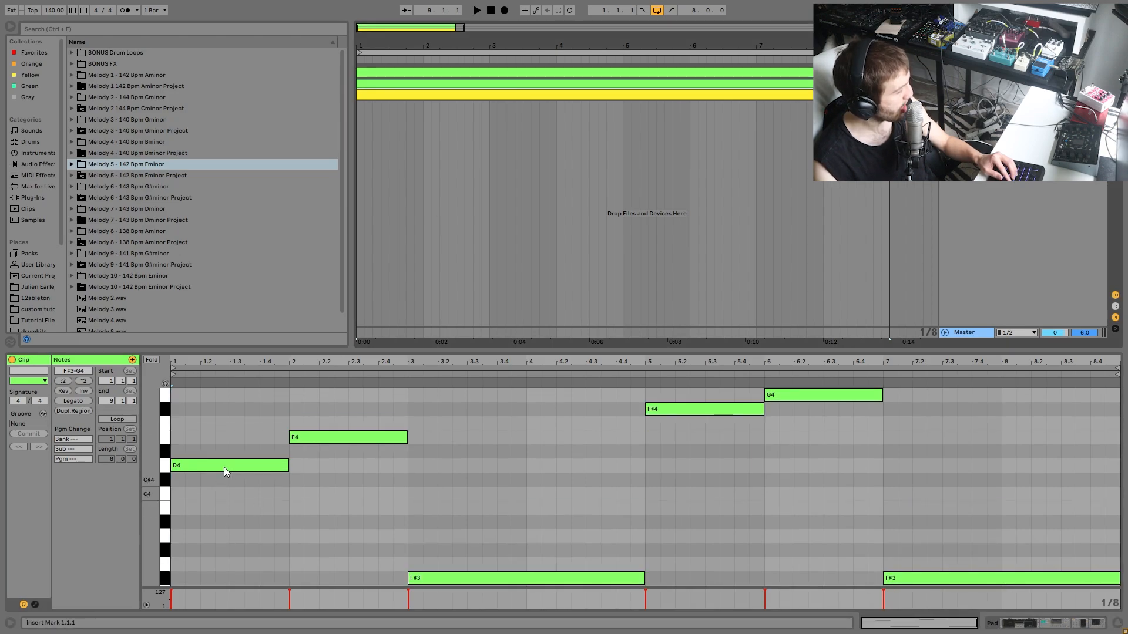
left_click_drag(234, 447, 230, 572)
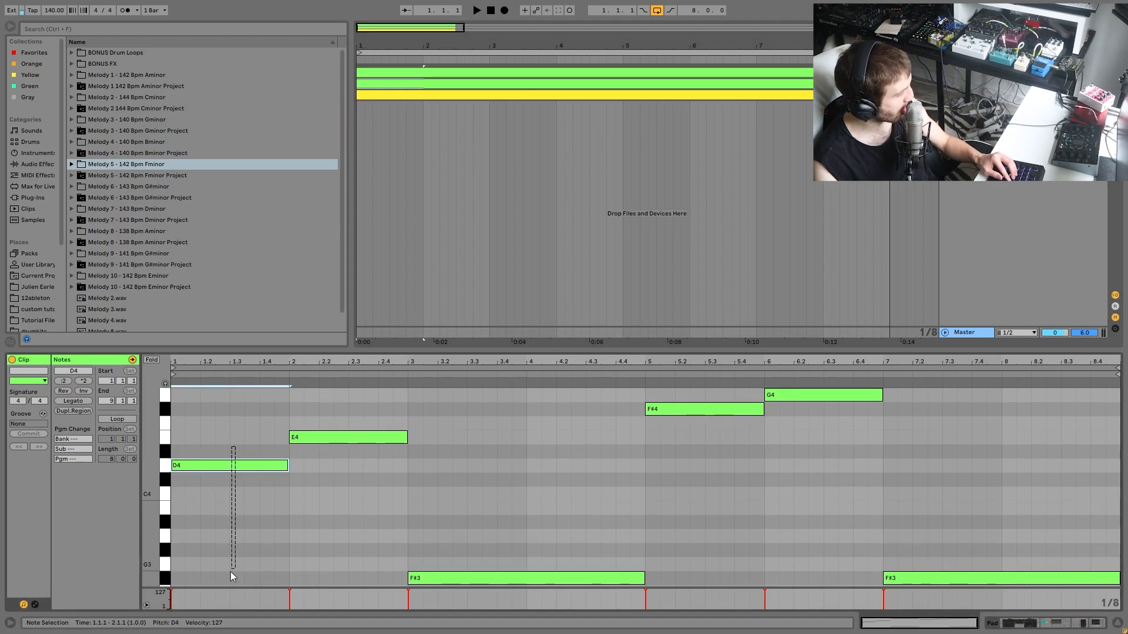
Try short D2 and F#2 notes above the first B1 note in the Bass clip, delete them and play the opening
left_click(416, 74)
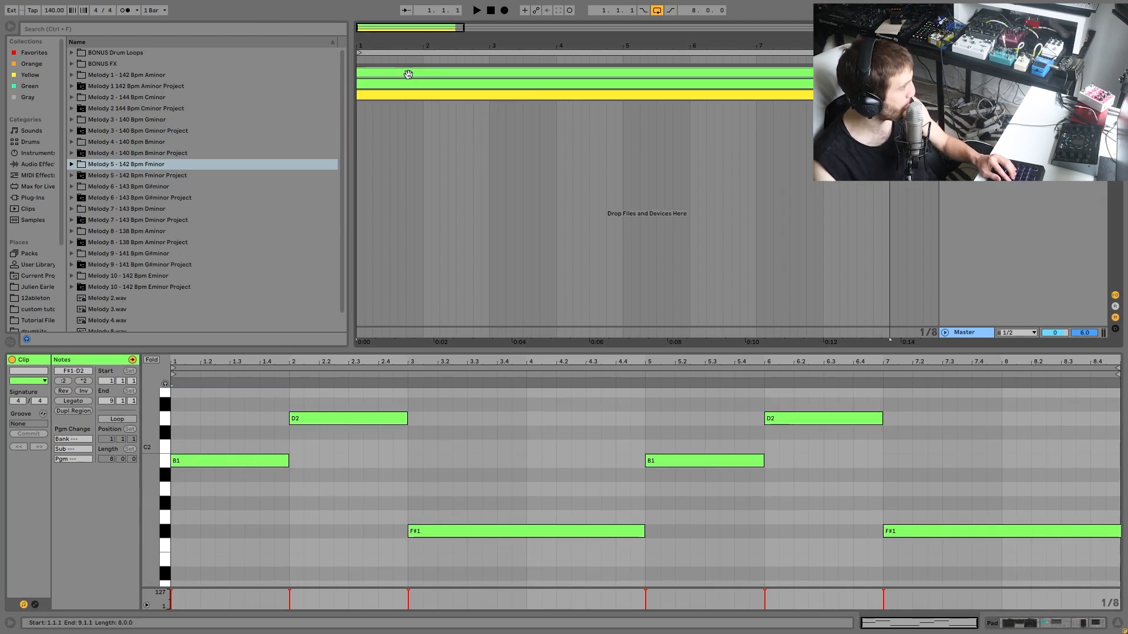
double_click(175, 421)
scroll(191, 428, "up", 2)
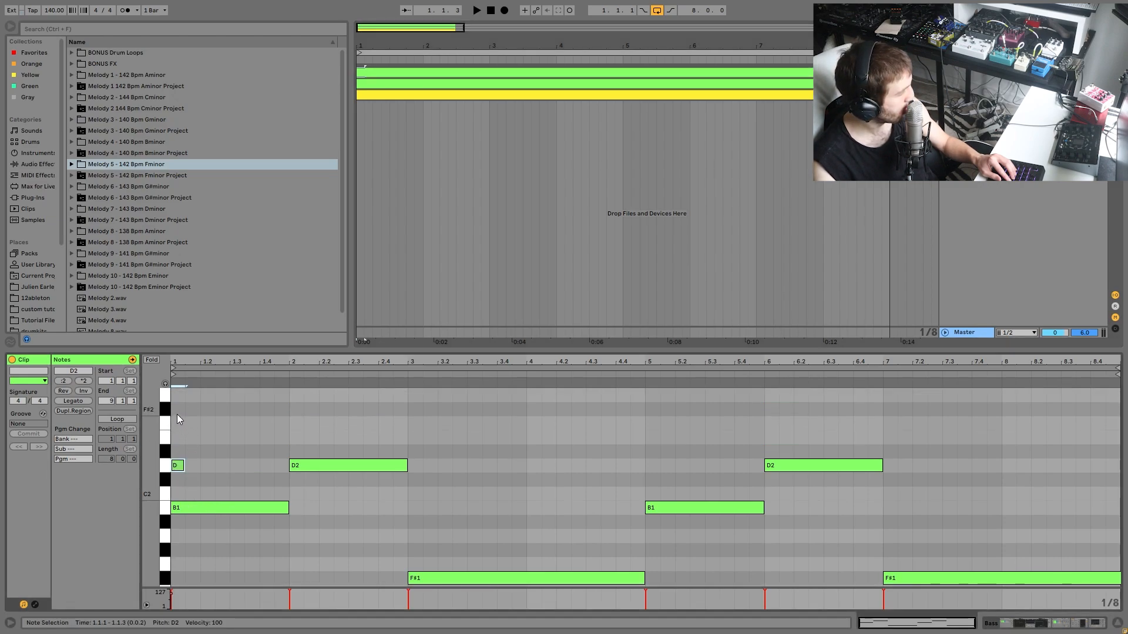
double_click(177, 410)
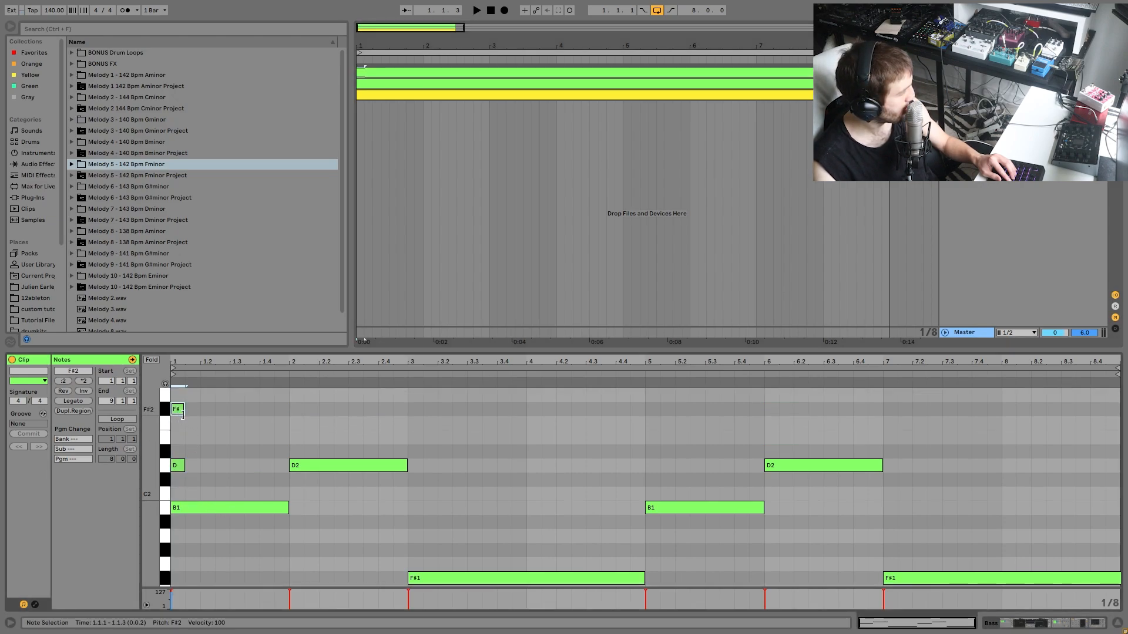
left_click(179, 464)
left_click_drag(189, 486, 158, 382)
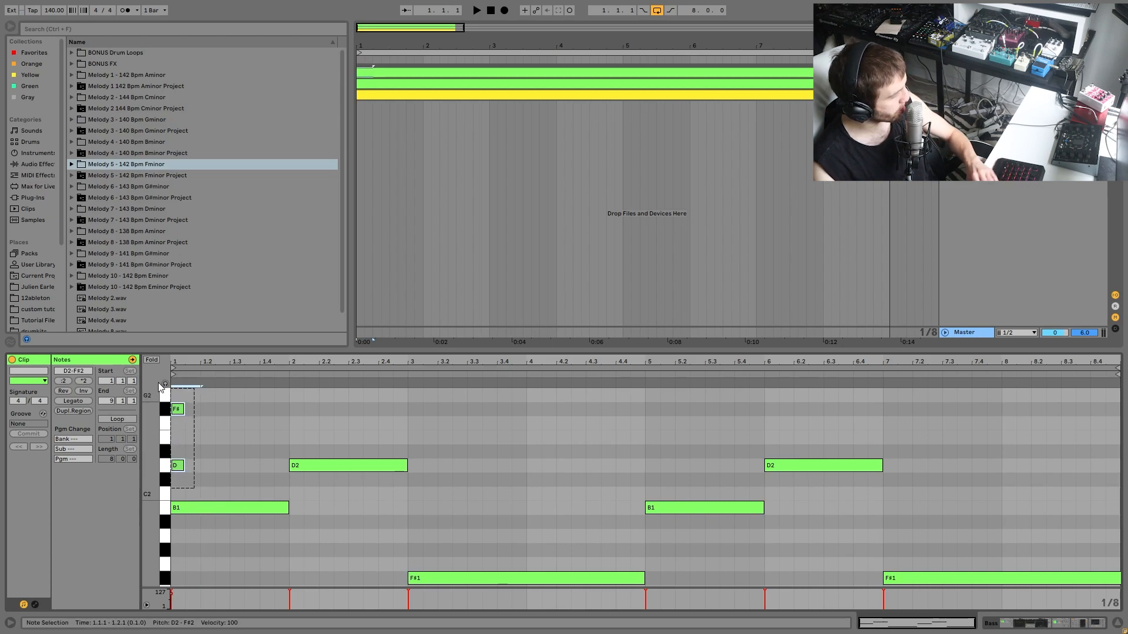
key("Delete")
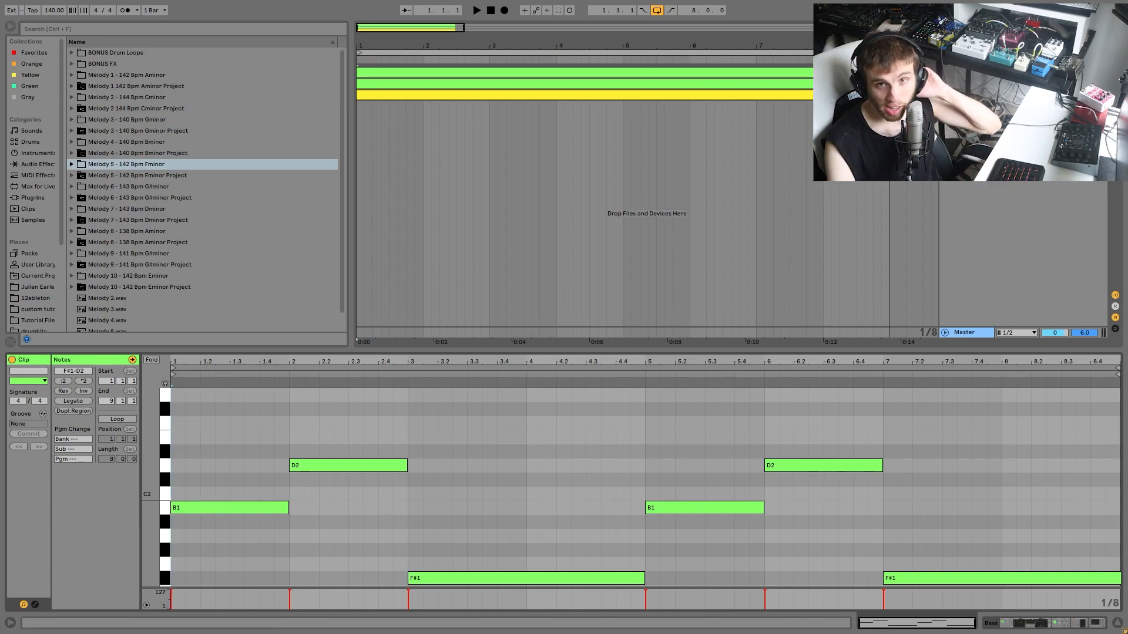
key("space")
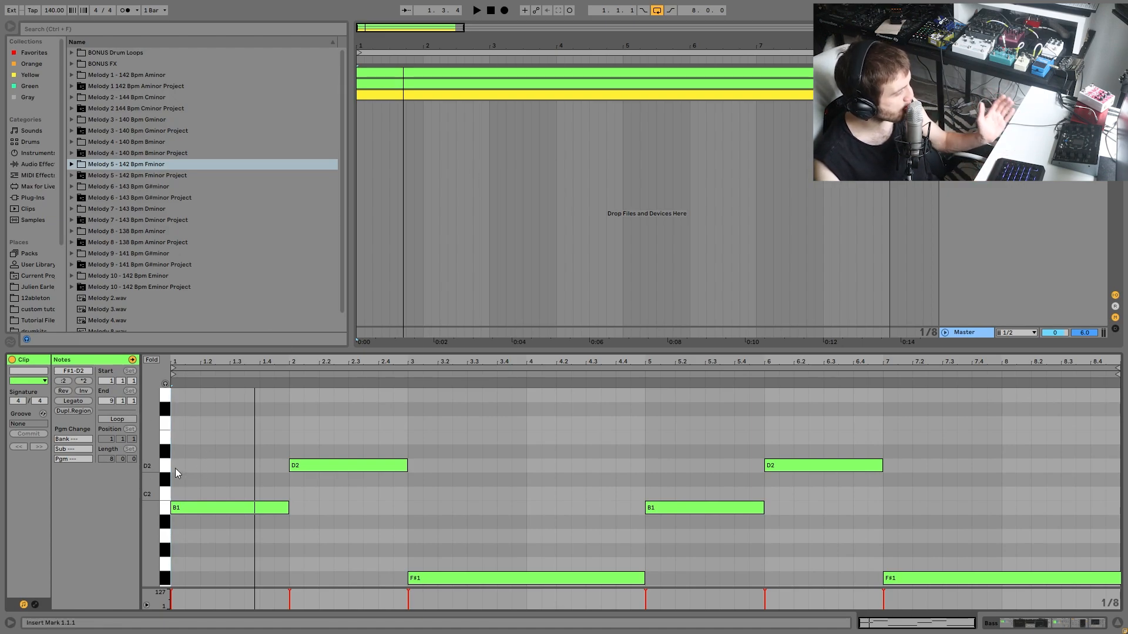
Try a one-bar D3 note in bar 1 of the Bass clip, above the first B1 note
scroll(210, 468, "up", 2)
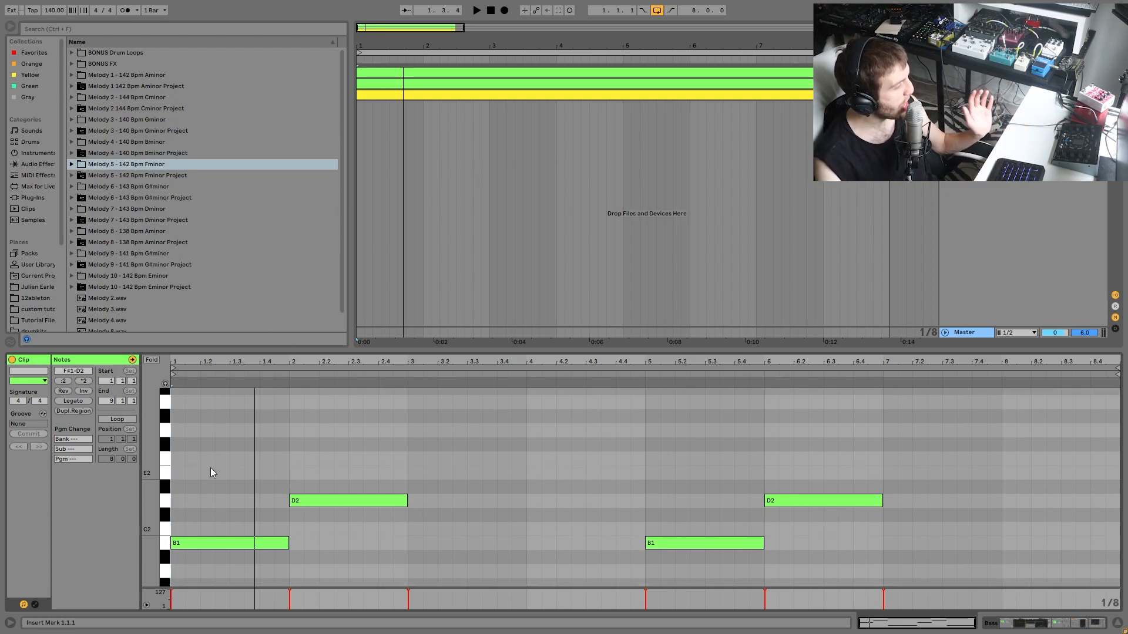
scroll(210, 468, "down", 4)
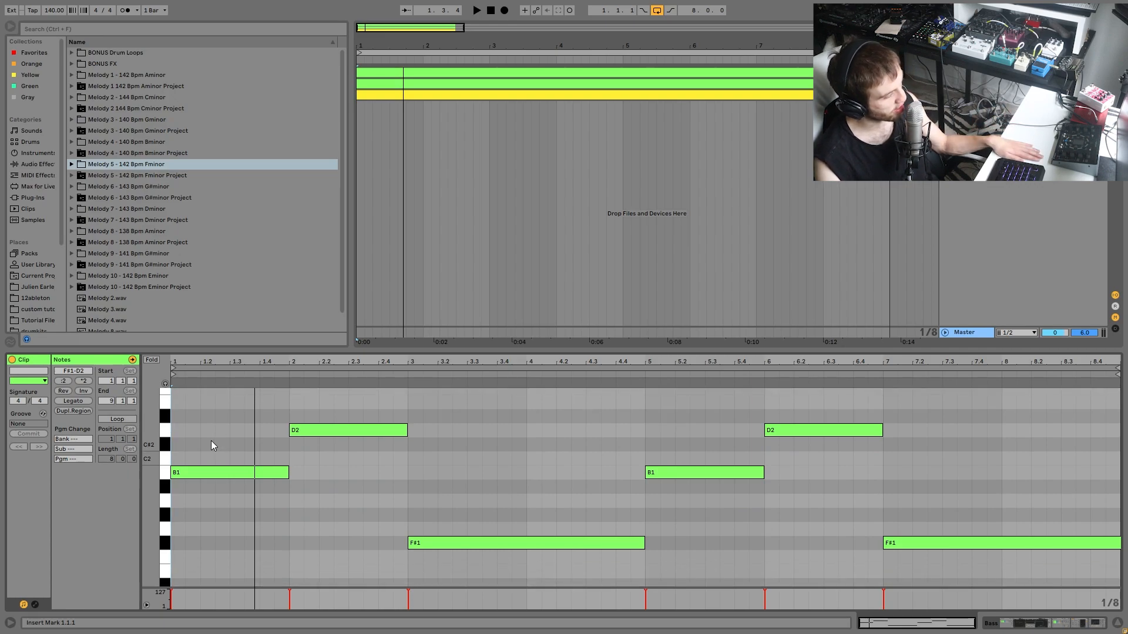
double_click(185, 428)
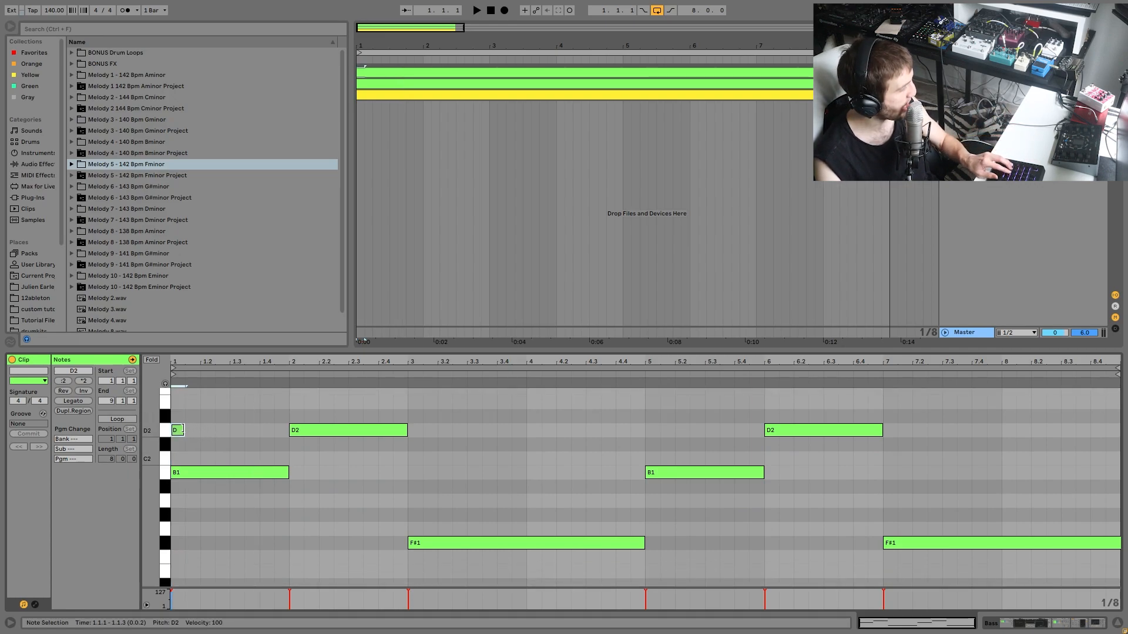
key("shift+Up")
key("shift+Right")
key("shift+Right")
key("shift+Right")
key("shift+Right")
key("shift+Right")
key("shift+Right")
key("shift+Right")
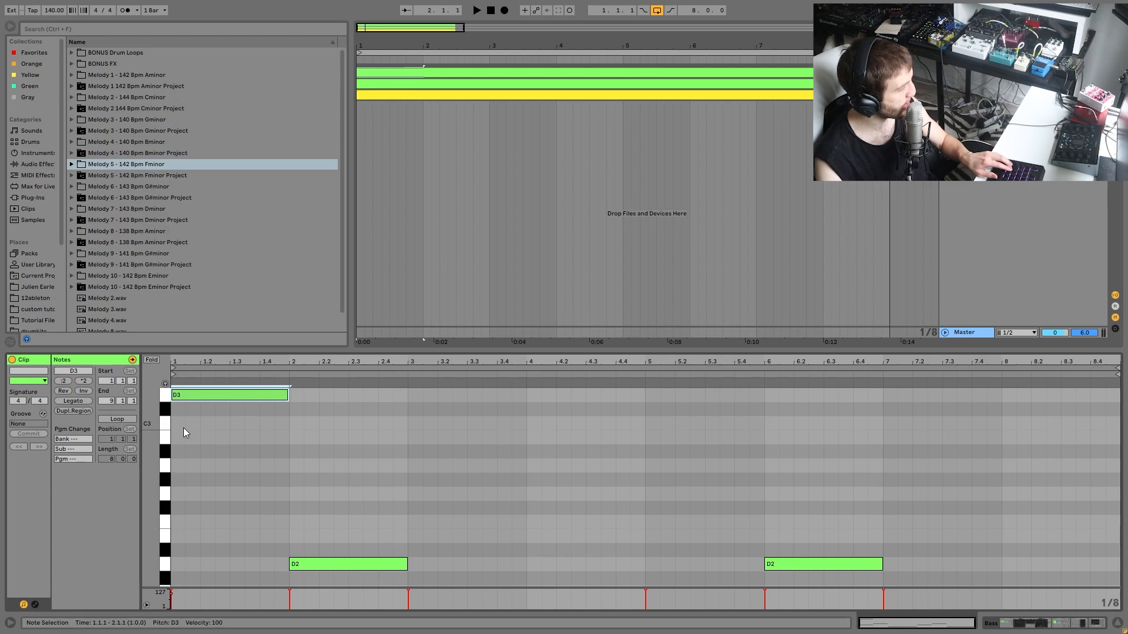
Duplicate the D3 note into bar 2, lower the copy to C#3 and play both notes back
scroll(192, 464, "down", 1)
scroll(294, 438, "up", 3)
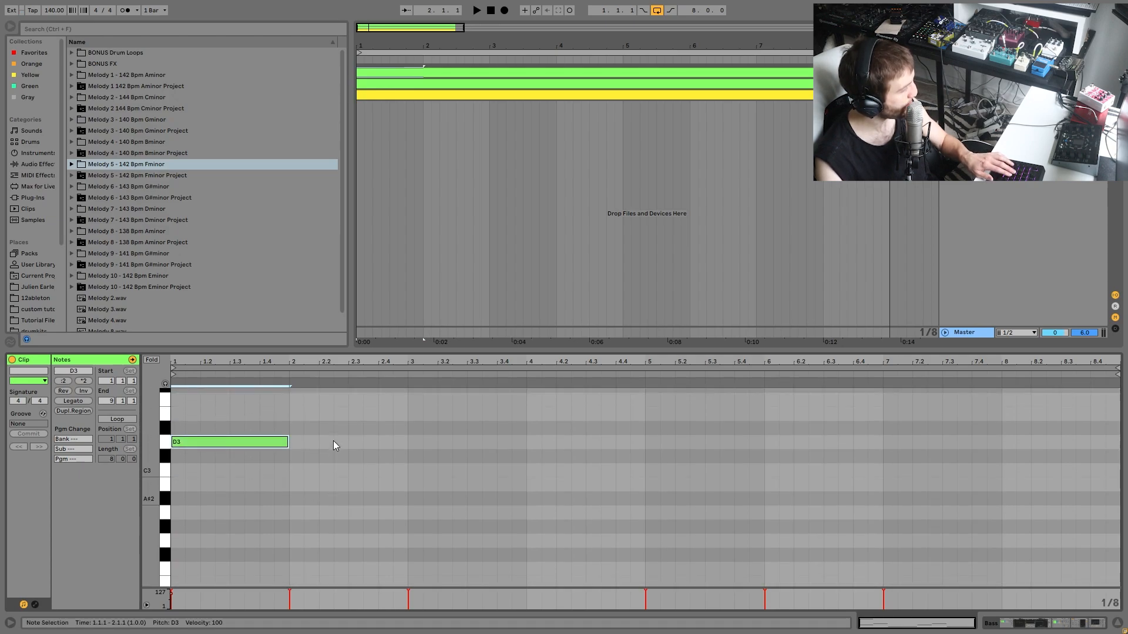
key("ctrl+d")
key("Down")
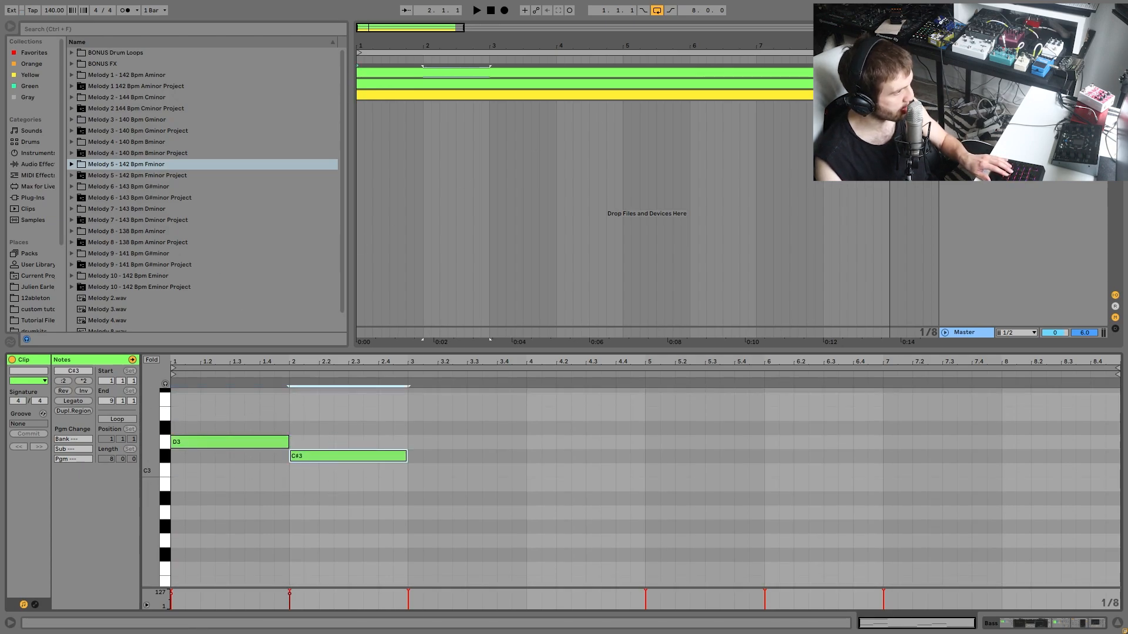
key("space")
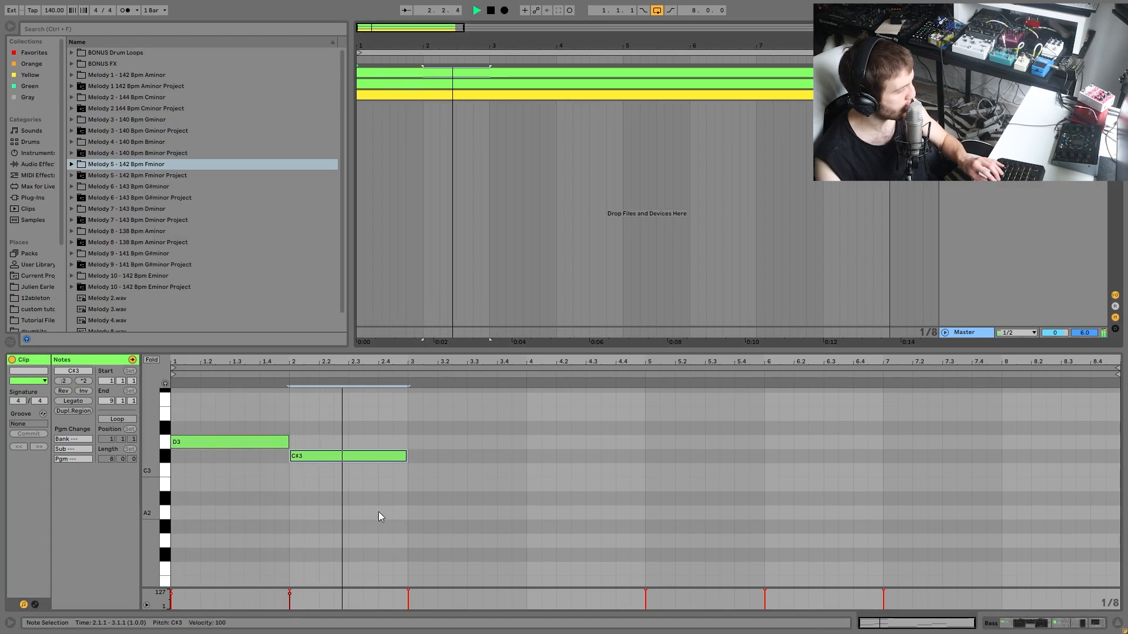
key("space")
Delete the trial D3 and C#3 notes from bars 1 and 2 of the Bass clip
scroll(287, 451, "down", 1)
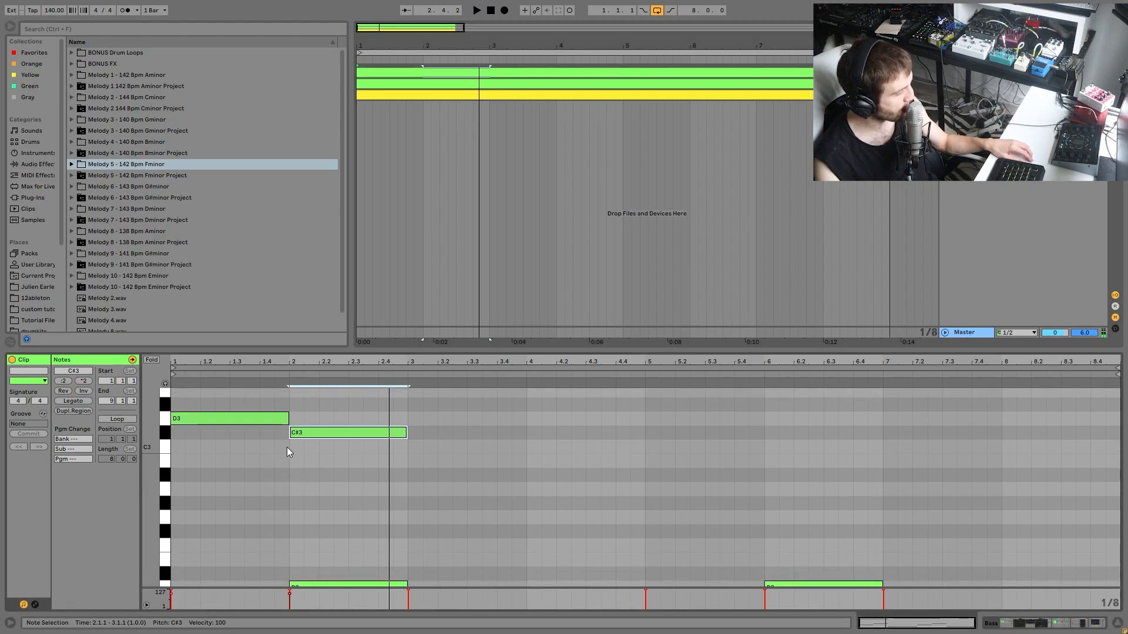
left_click(260, 422)
left_click(323, 432)
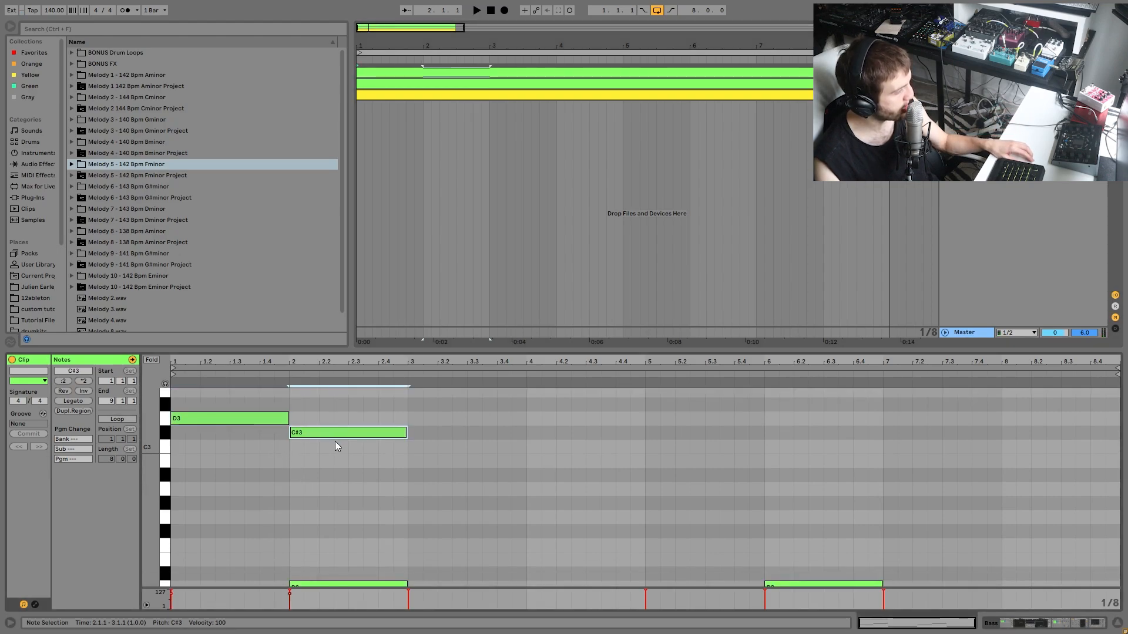
scroll(337, 478, "up", 5)
scroll(337, 478, "down", 5)
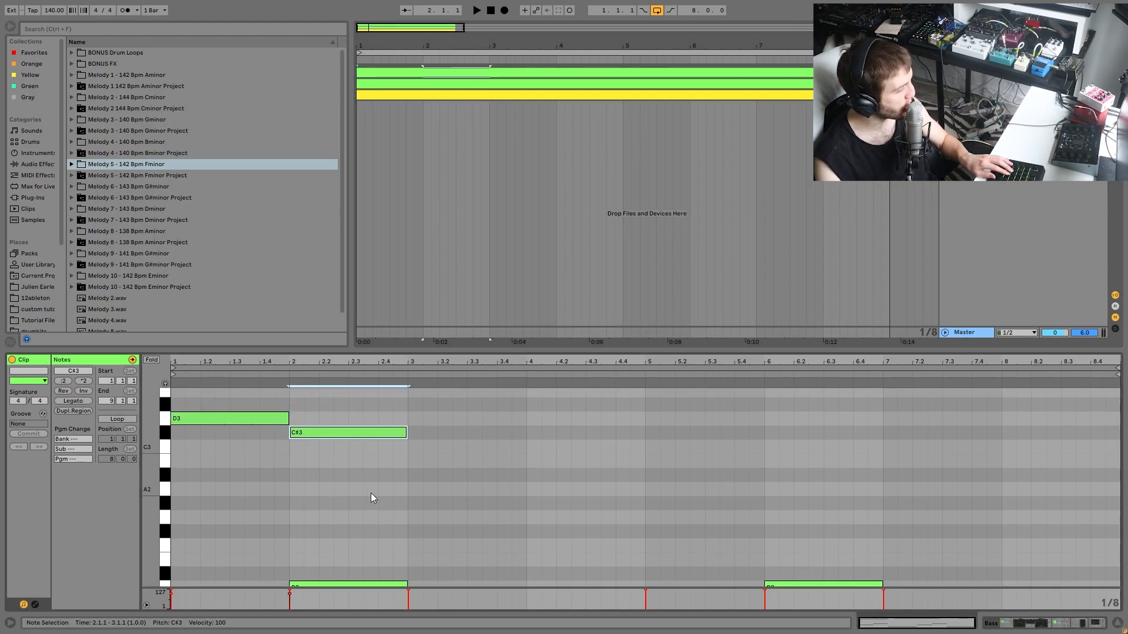
left_click_drag(372, 478, 232, 400)
key("Delete")
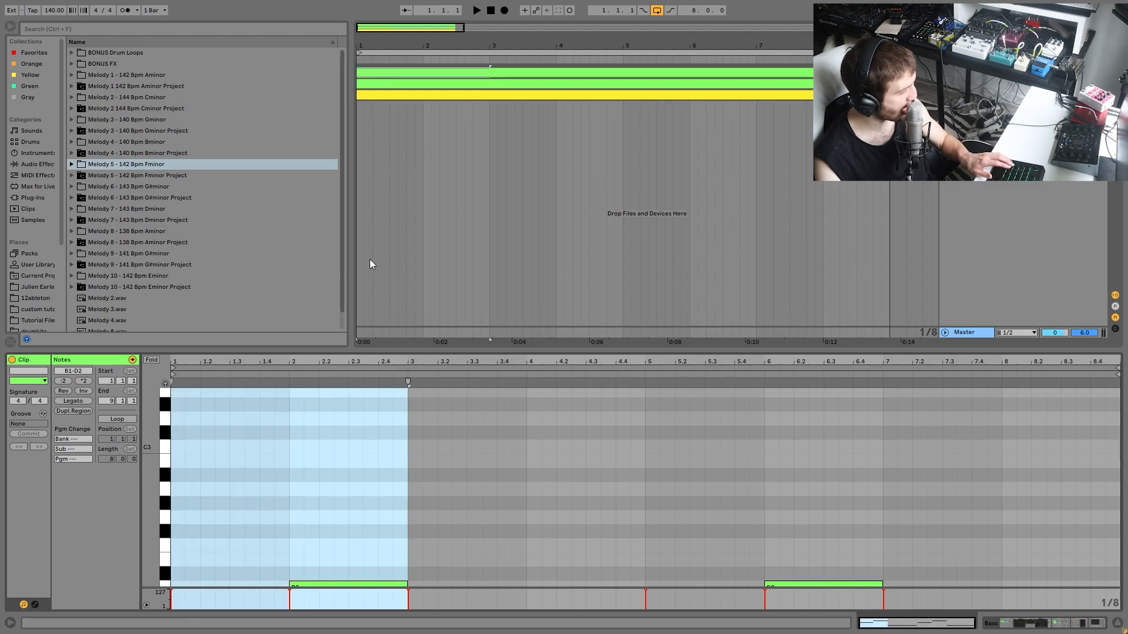
Open the Pad clip and play its opening D4 and E4 notes several times
left_click(544, 83)
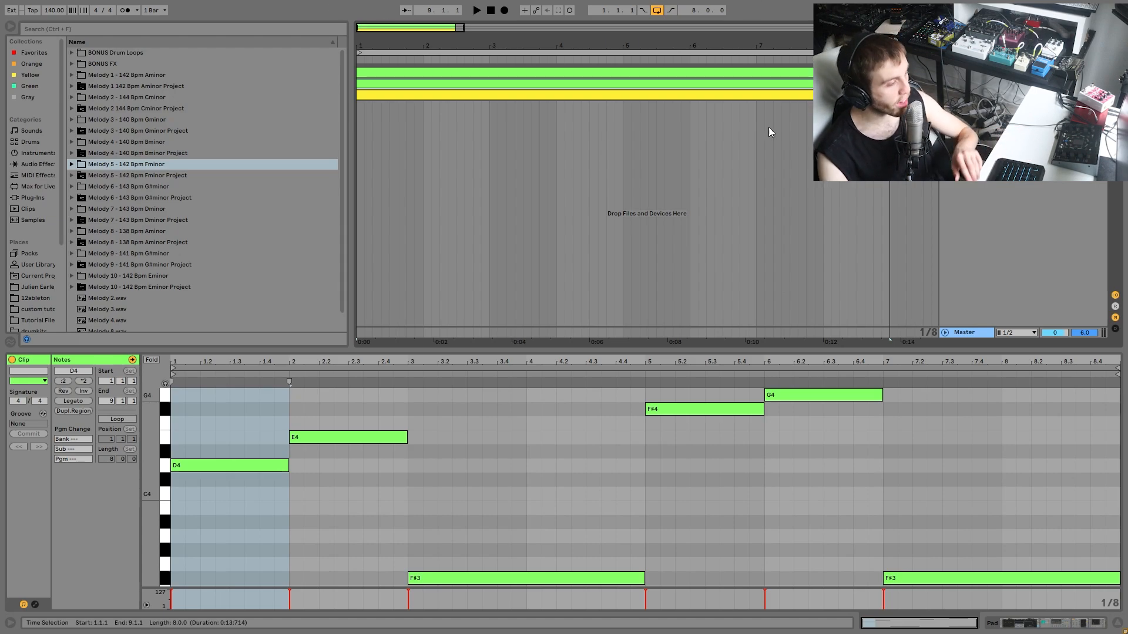
key("space")
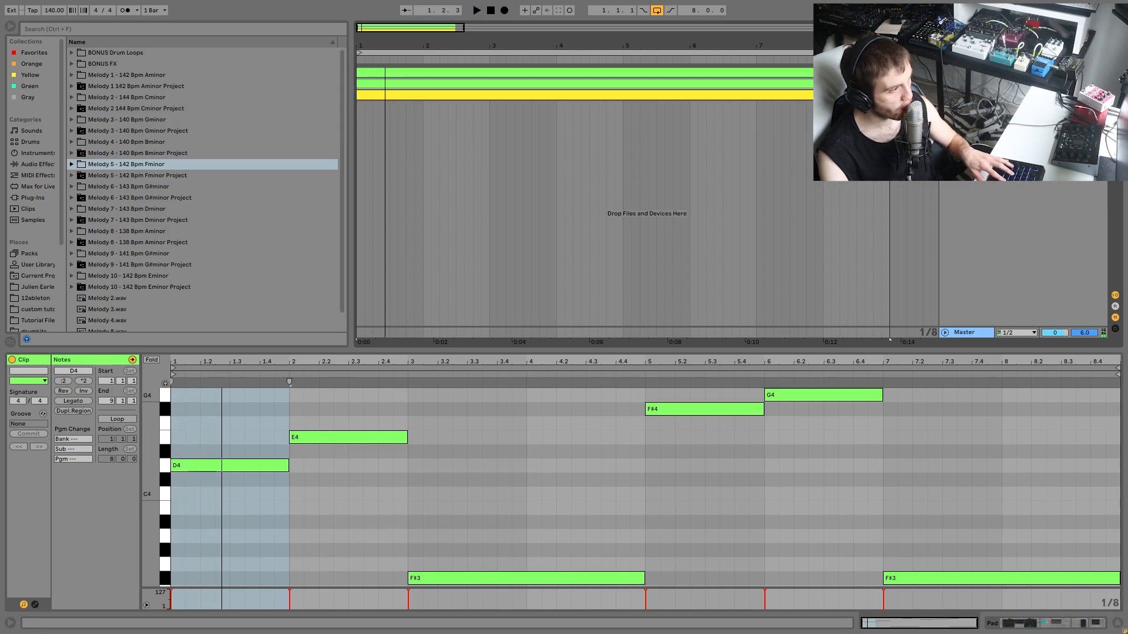
key("space")
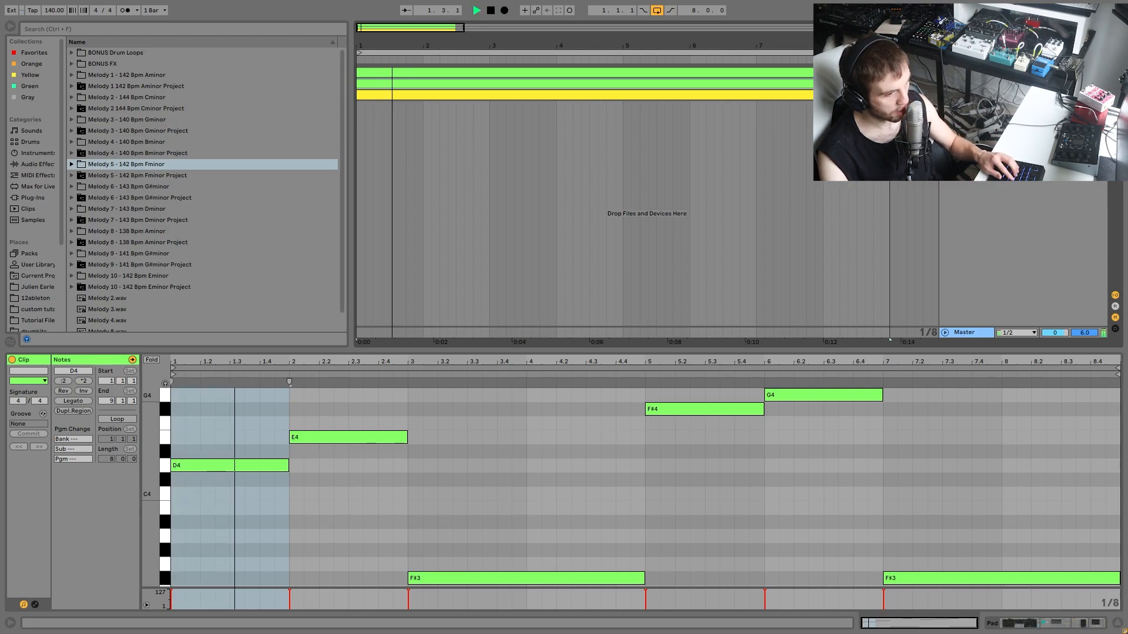
key("space")
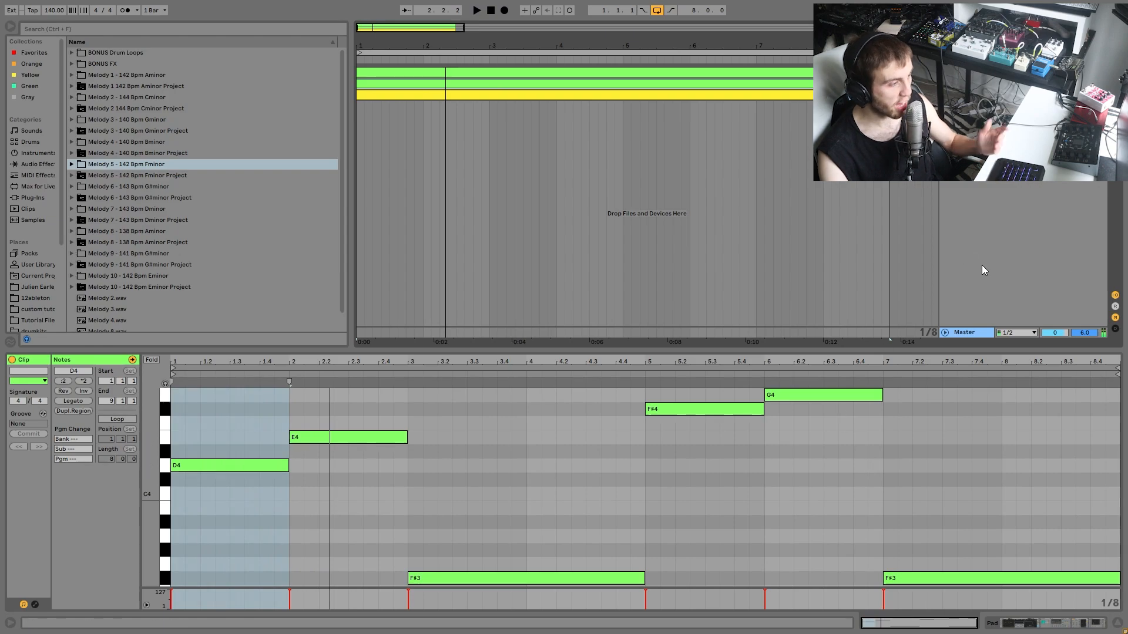
key("space")
key("space")
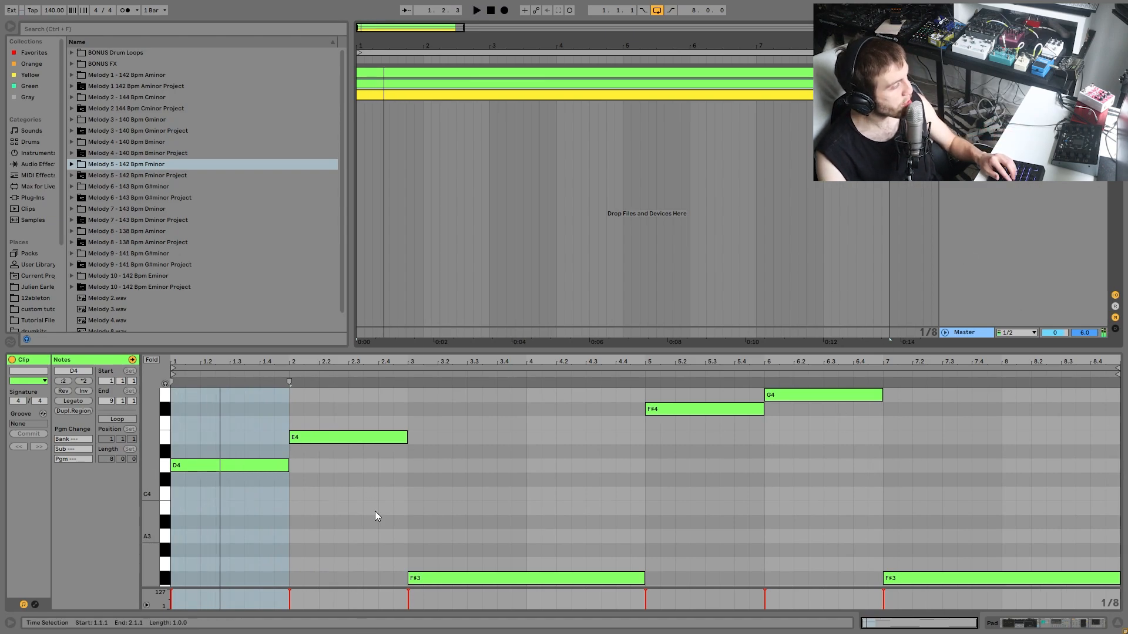
Compare the long note starting at bar 3 in the Bass clip with the one at the same place in the Pad clip
scroll(446, 502, "down", 4)
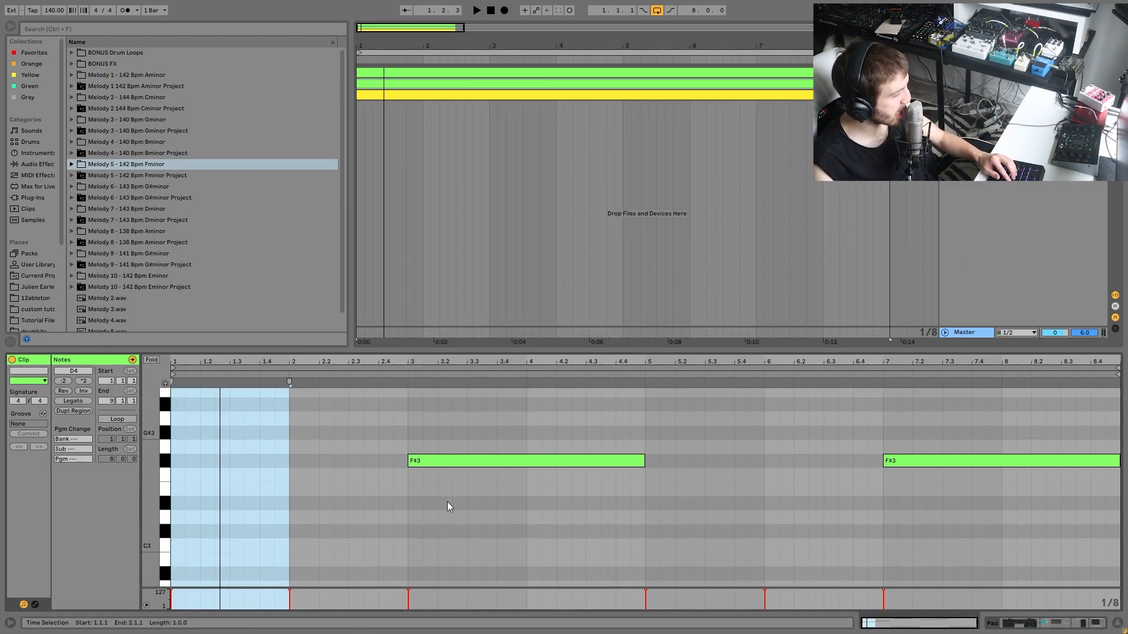
scroll(447, 501, "up", 5)
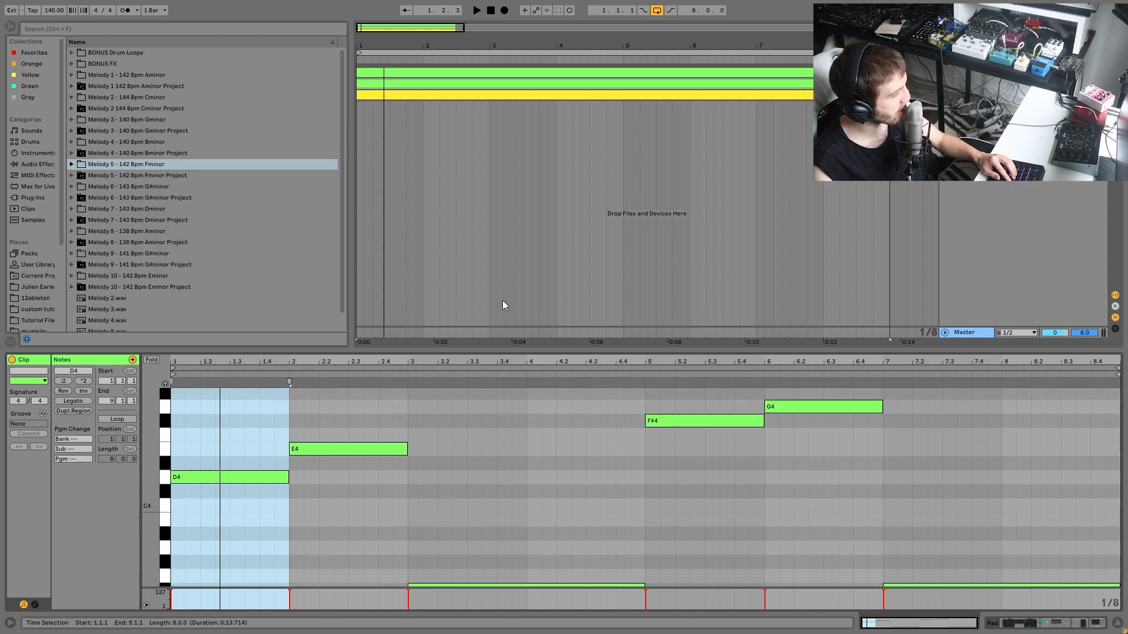
left_click(464, 77)
scroll(404, 498, "up", 5)
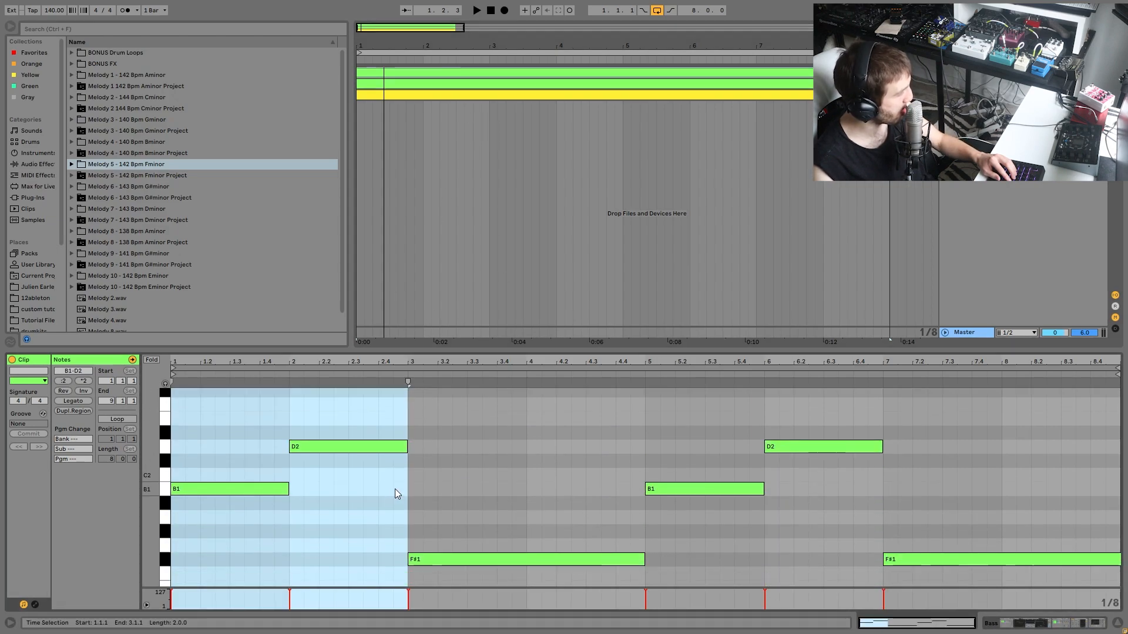
left_click(478, 513)
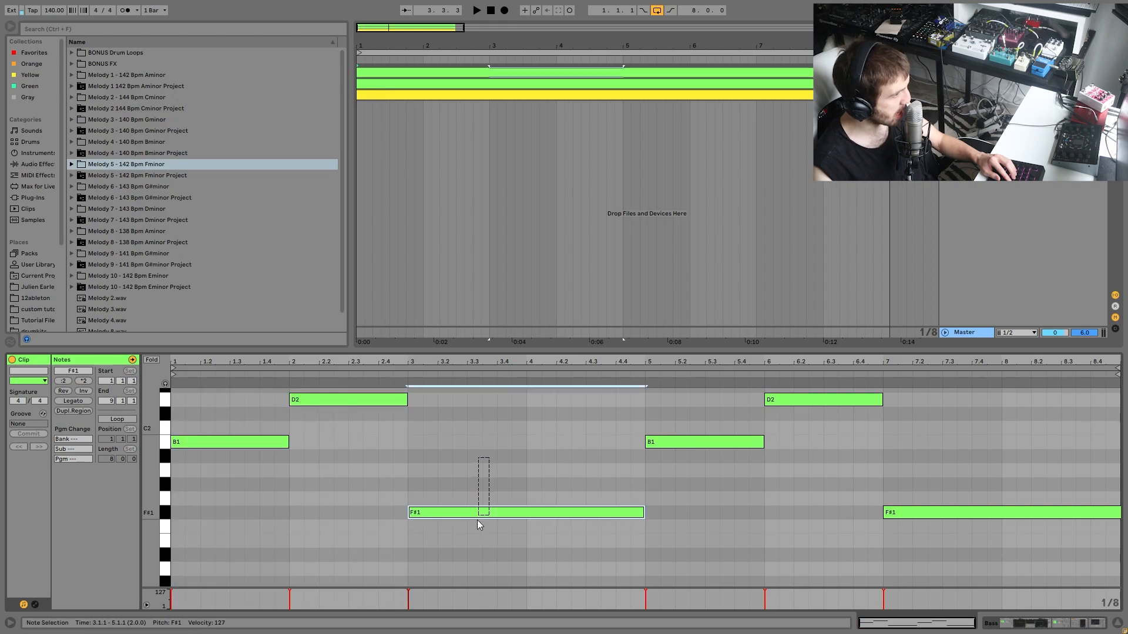
left_click(503, 85)
scroll(479, 461, "down", 2)
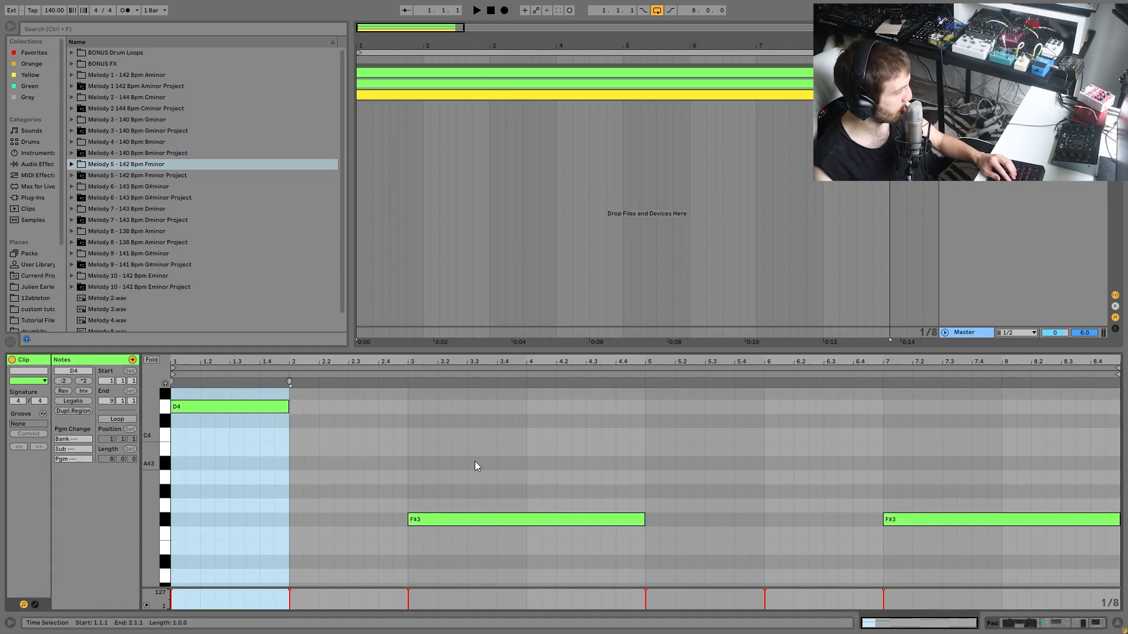
left_click(469, 519)
scroll(680, 445, "up", 5)
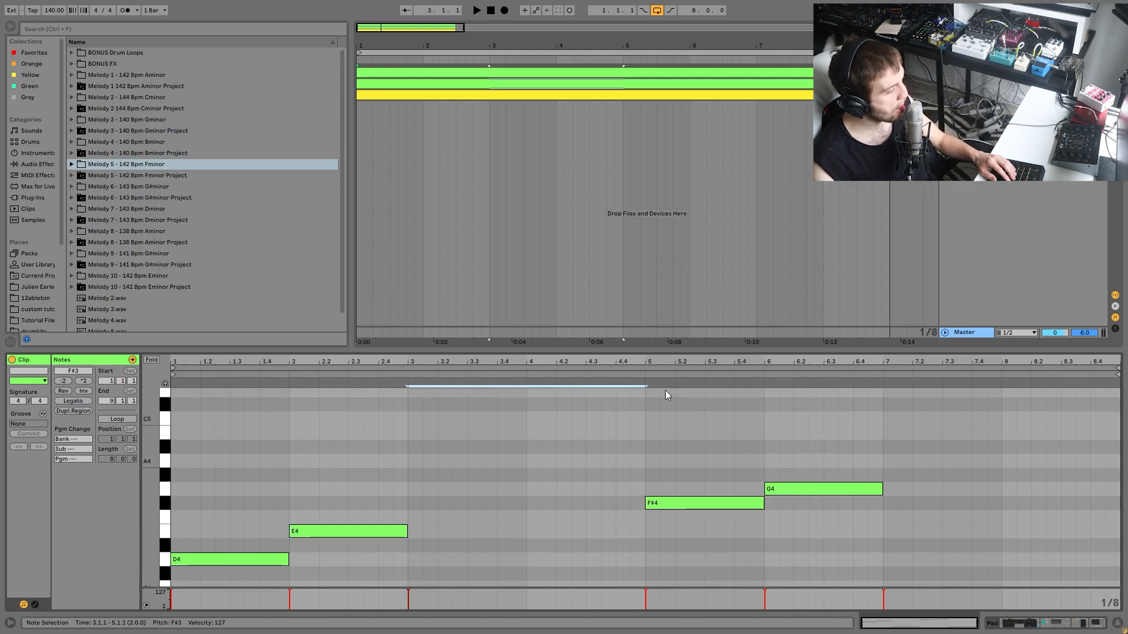
Compare the Bass clip's notes in bars 5 and 6 with the Pad clip's notes in the same bars
left_click(660, 76)
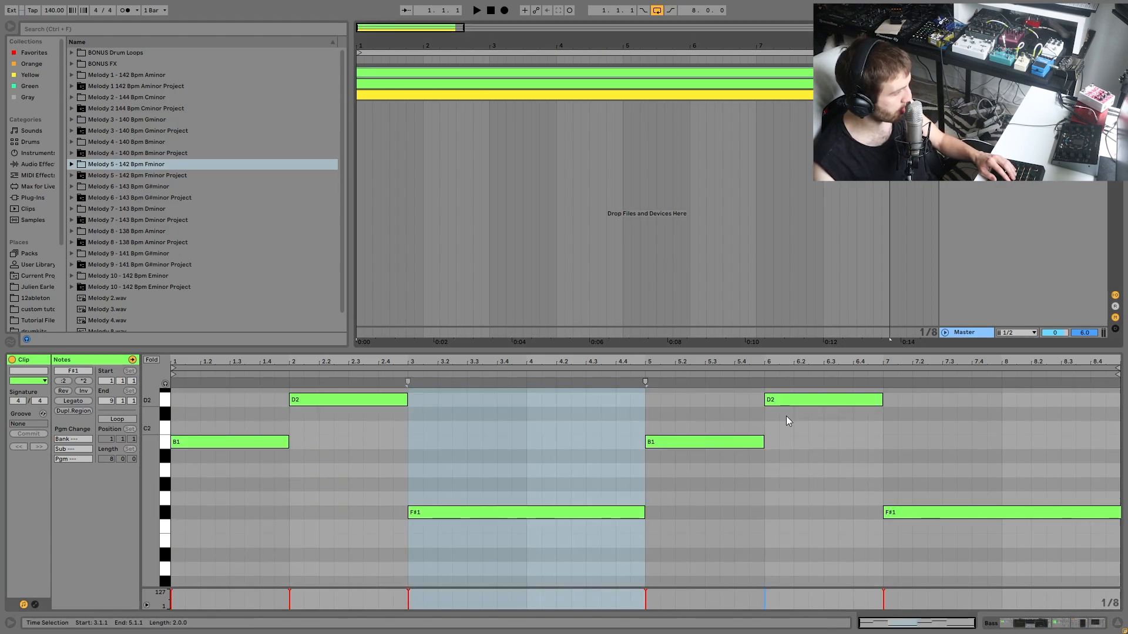
left_click(707, 447)
left_click(801, 405)
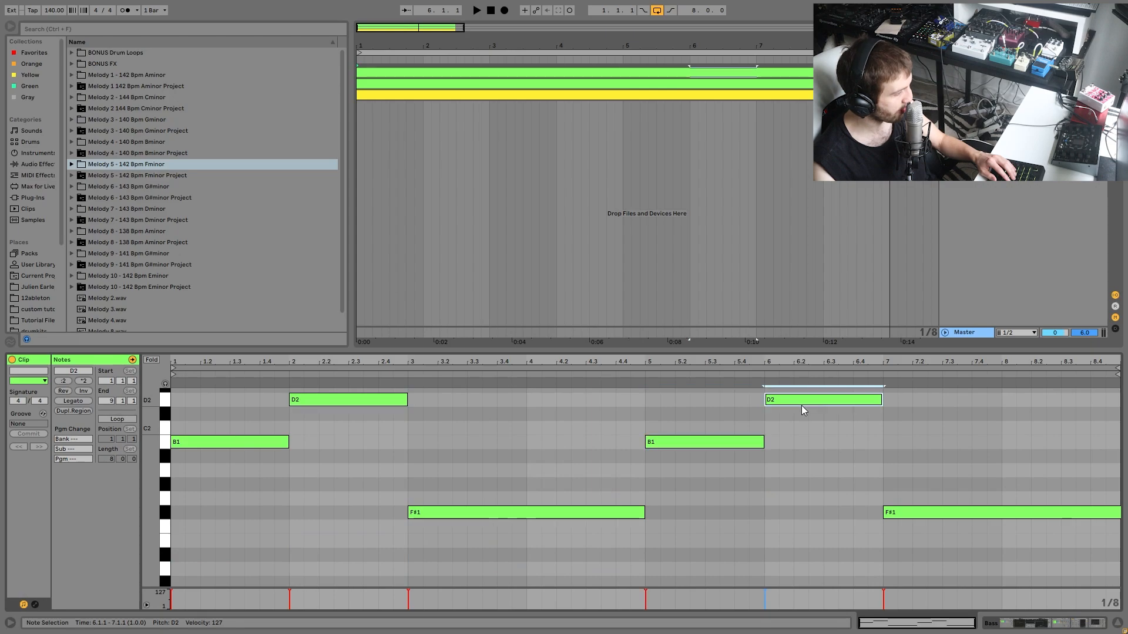
left_click(693, 82)
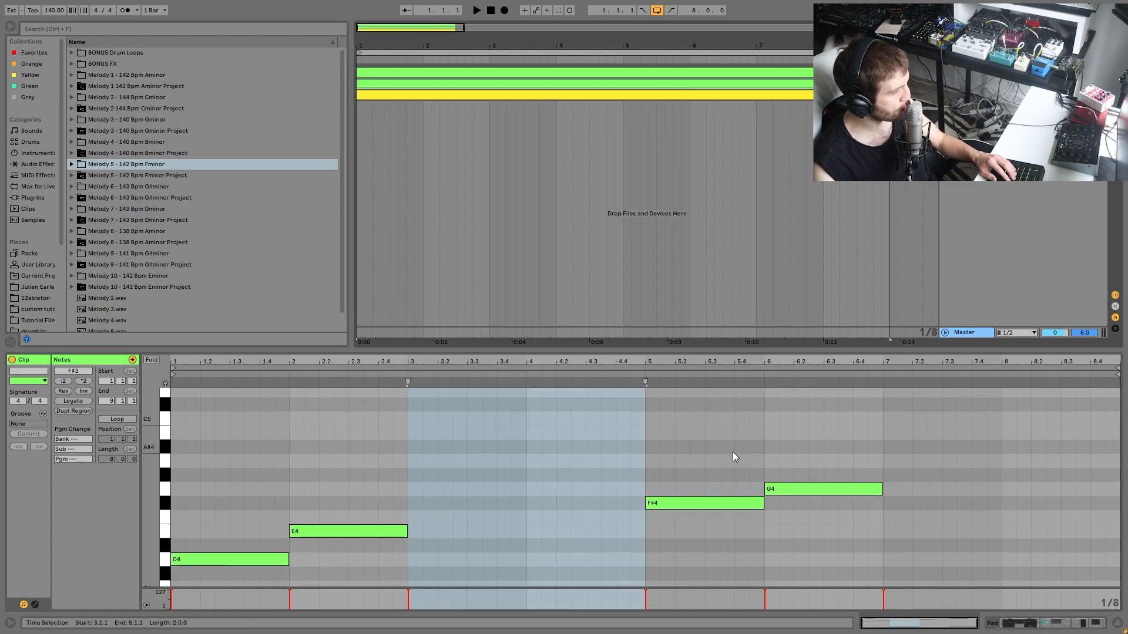
left_click(706, 477)
left_click(707, 503)
scroll(709, 541, "down", 4)
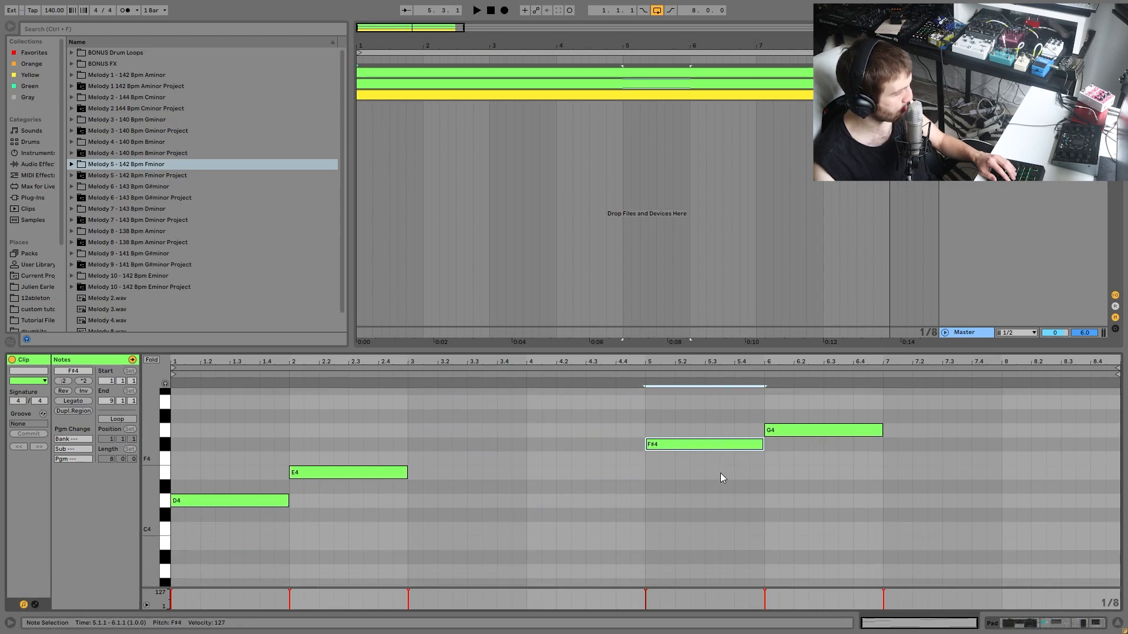
left_click(793, 435)
scroll(792, 432, "down", 3)
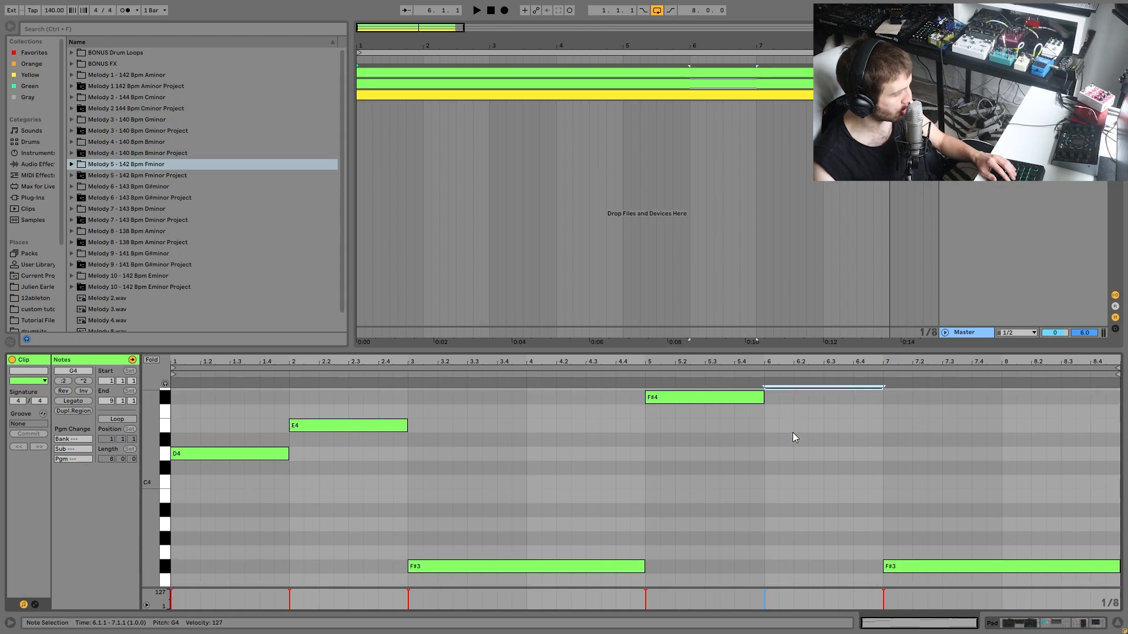
Try short B3 and D4 notes at the start of bars 5 and 6 in the Pad clip for comparison and delete them
double_click(654, 496)
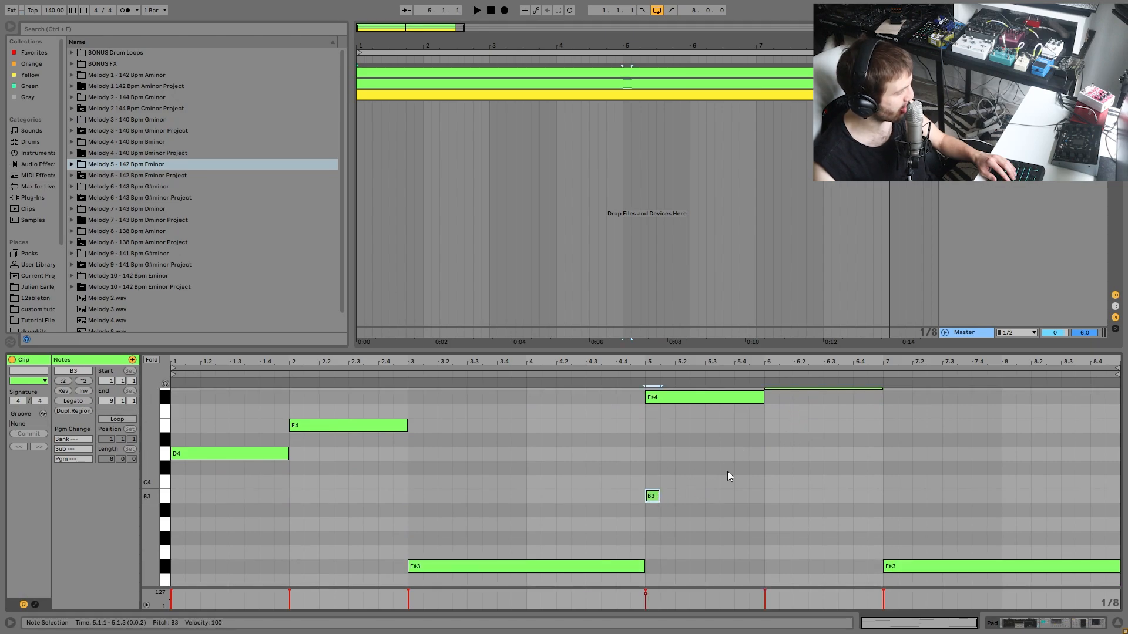
double_click(770, 454)
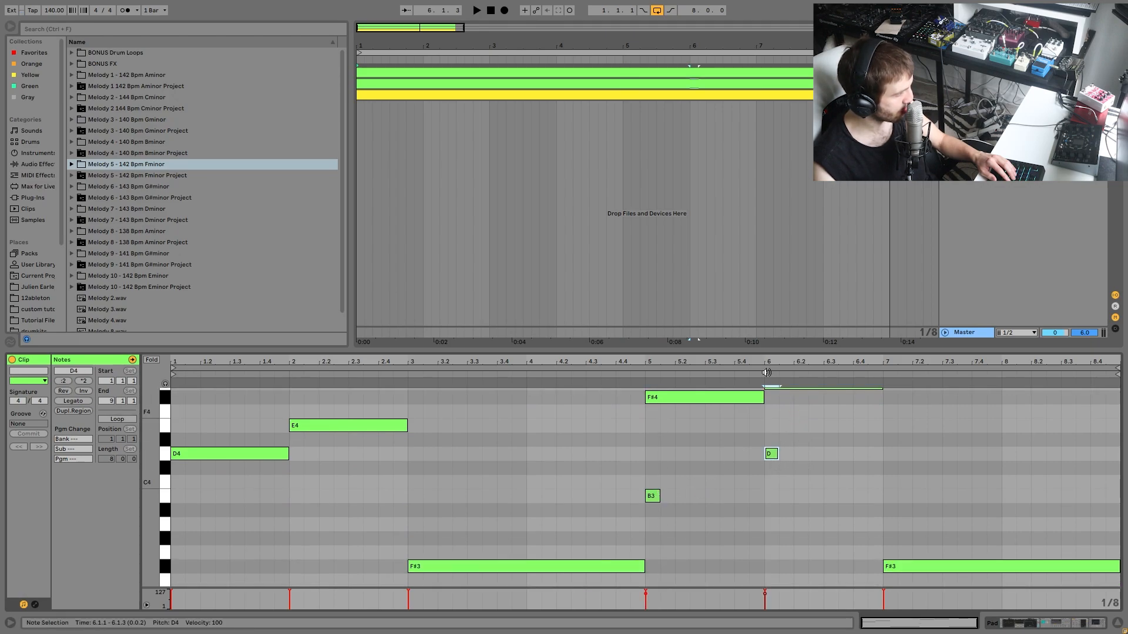
left_click(657, 74)
left_click(691, 85)
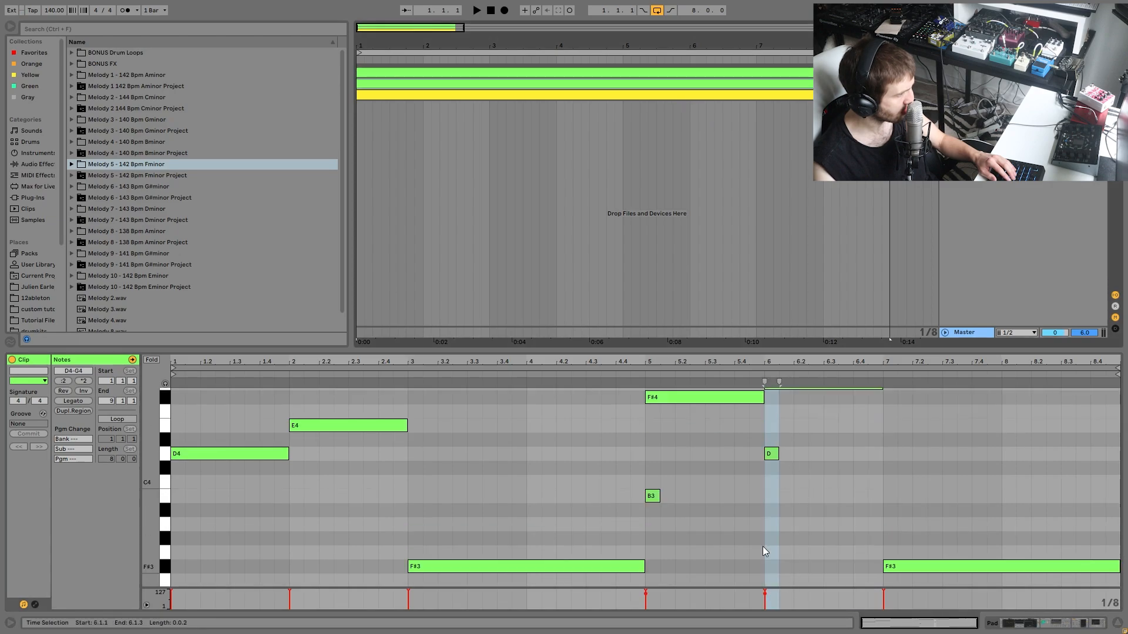
scroll(747, 458, "up", 2)
left_click(653, 532)
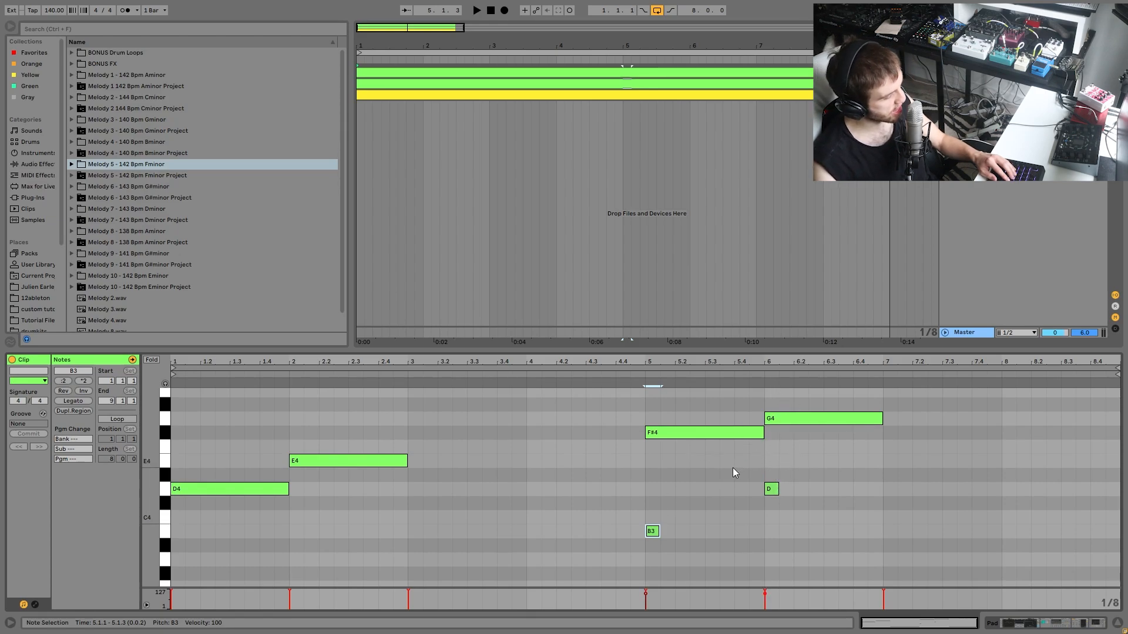
left_click(783, 418)
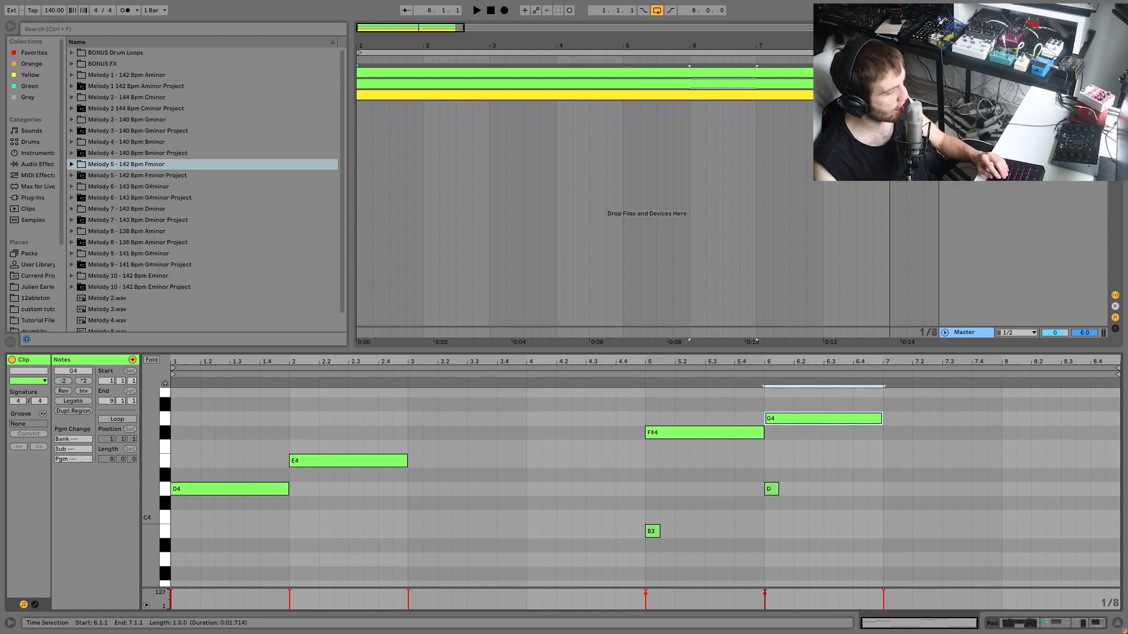
scroll(623, 497, "down", 2)
left_click_drag(656, 425, 815, 496)
key("Delete")
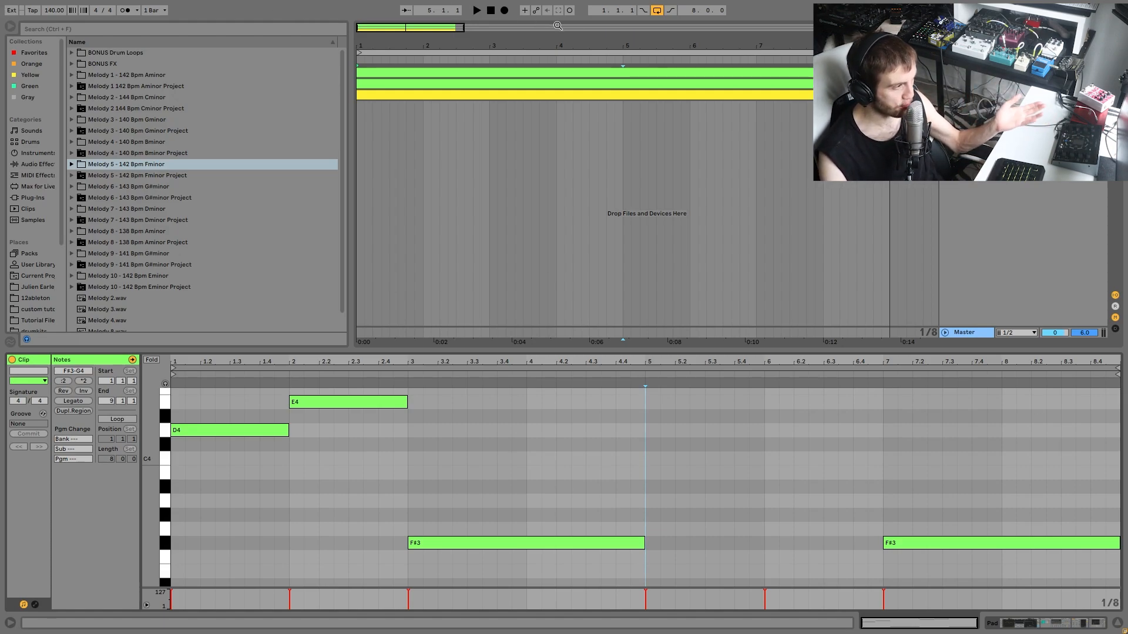
Show the Pad track's device chain with its Wavetable instrument and effects
left_click(792, 84)
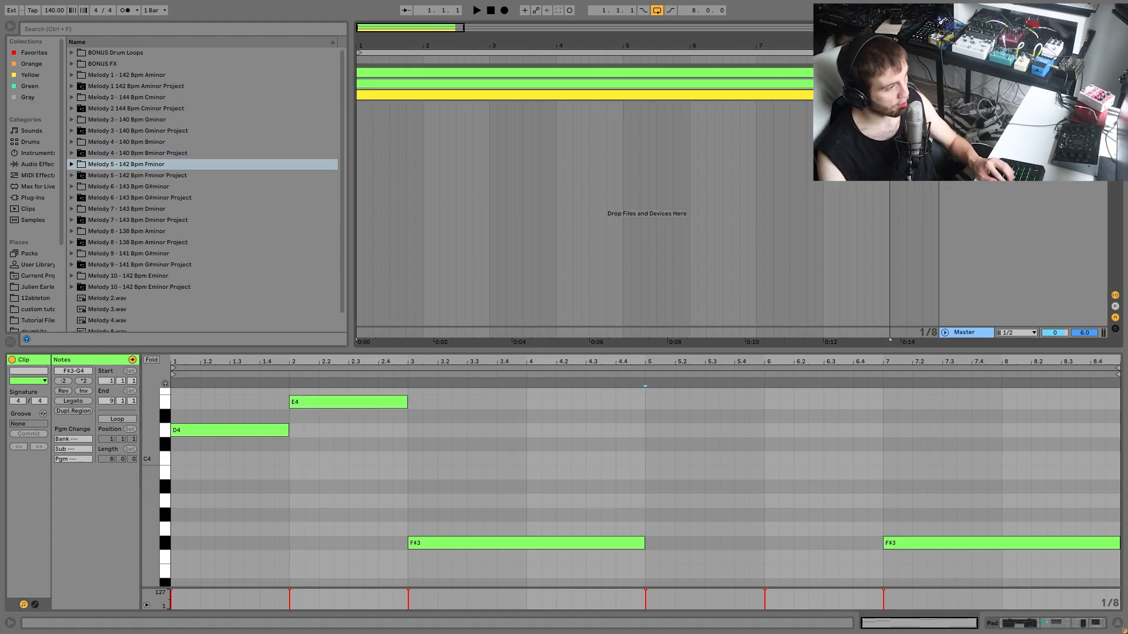
key("shift+Tab")
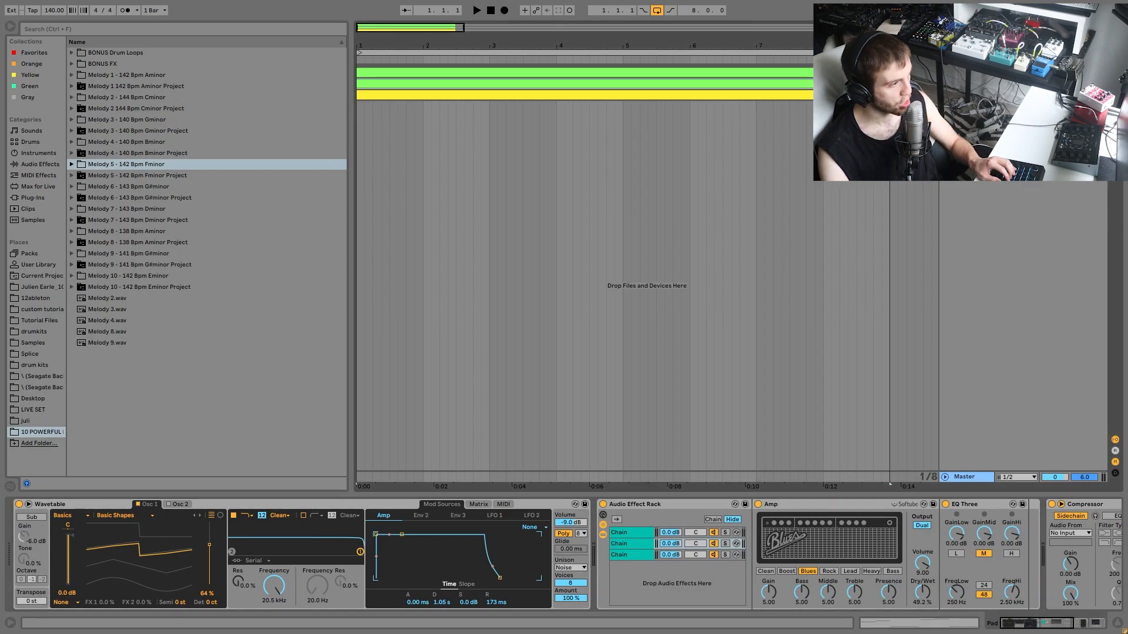
Play the melody while showing the Bass clip's notes in a wider pitch range, and stop playback in bar 3
key("space")
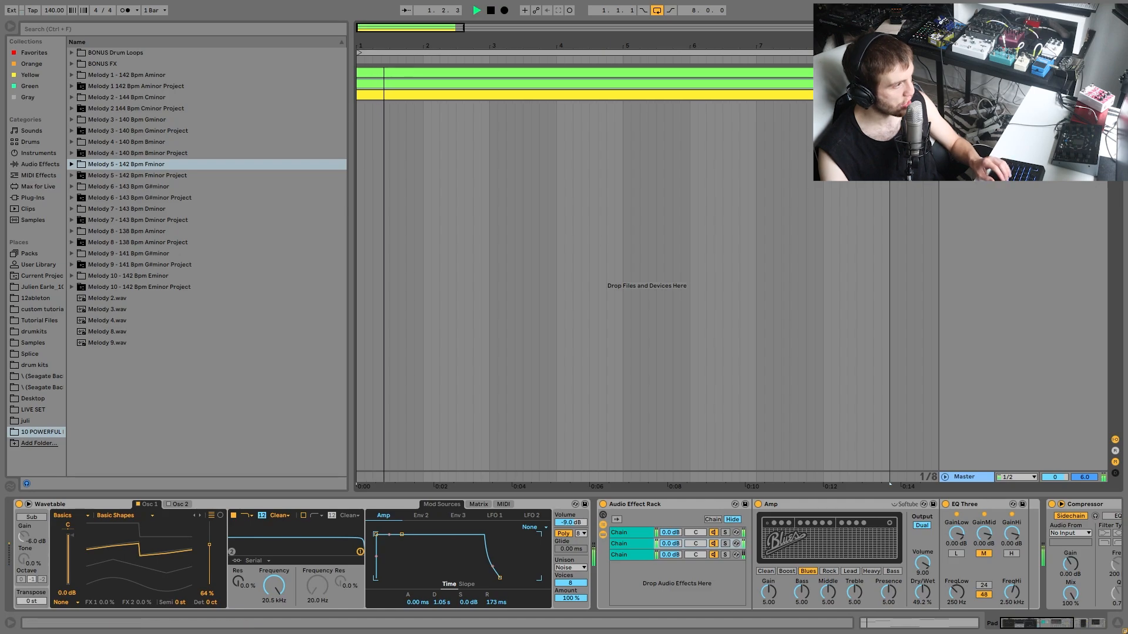
key("shift+Tab")
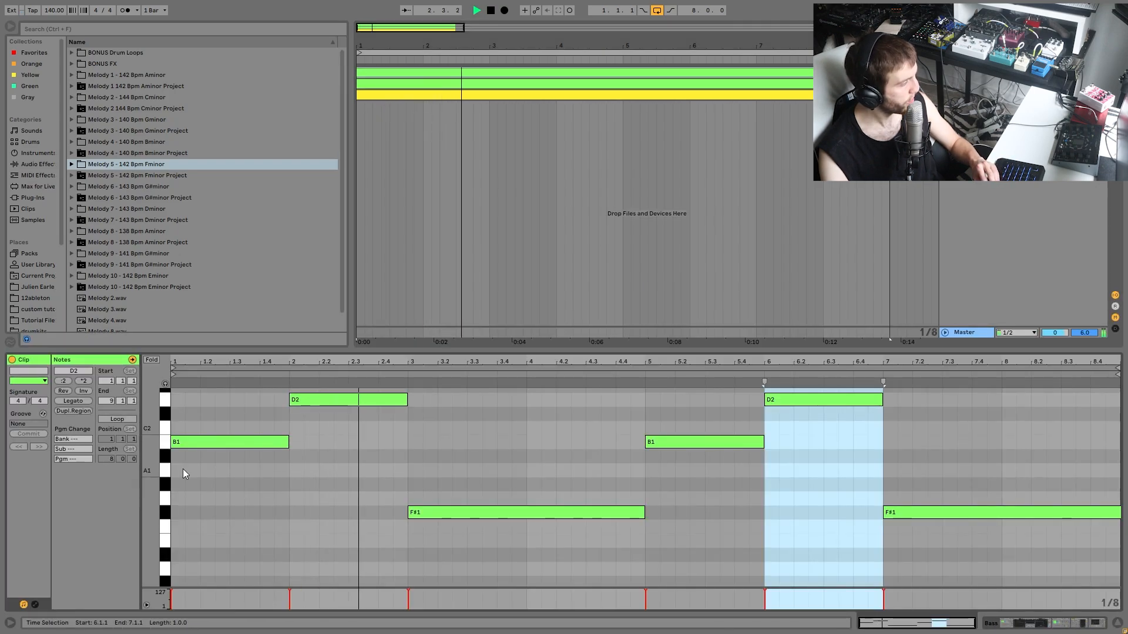
left_click_drag(151, 450, 131, 449)
key("space")
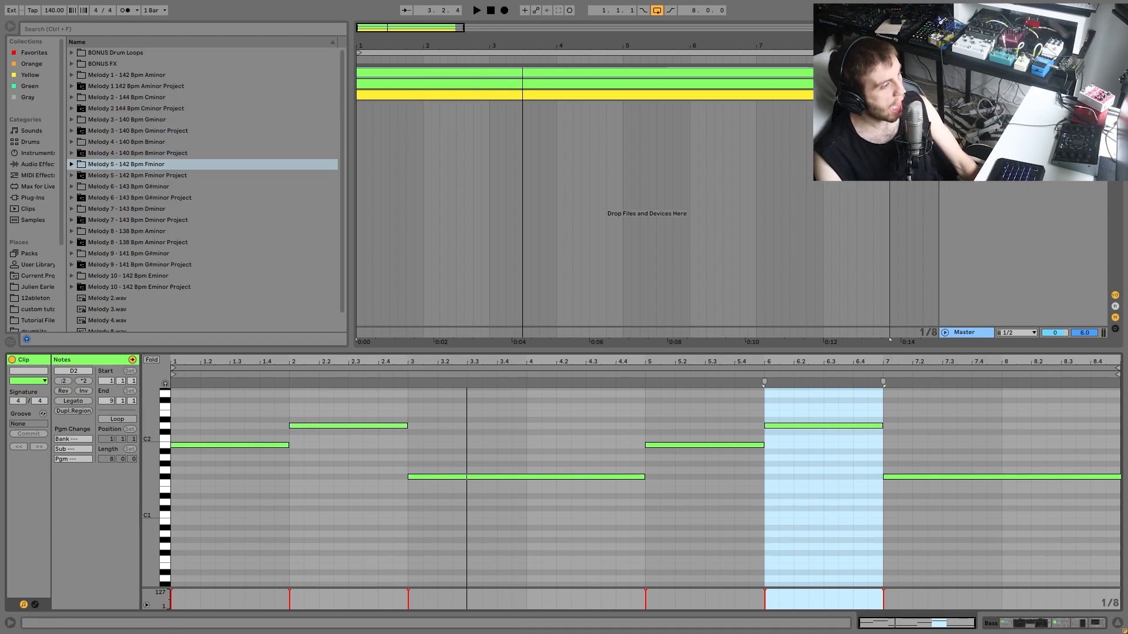
Replay the melody's opening from bar 1 several times with the Bass clip's notes in view
key("space")
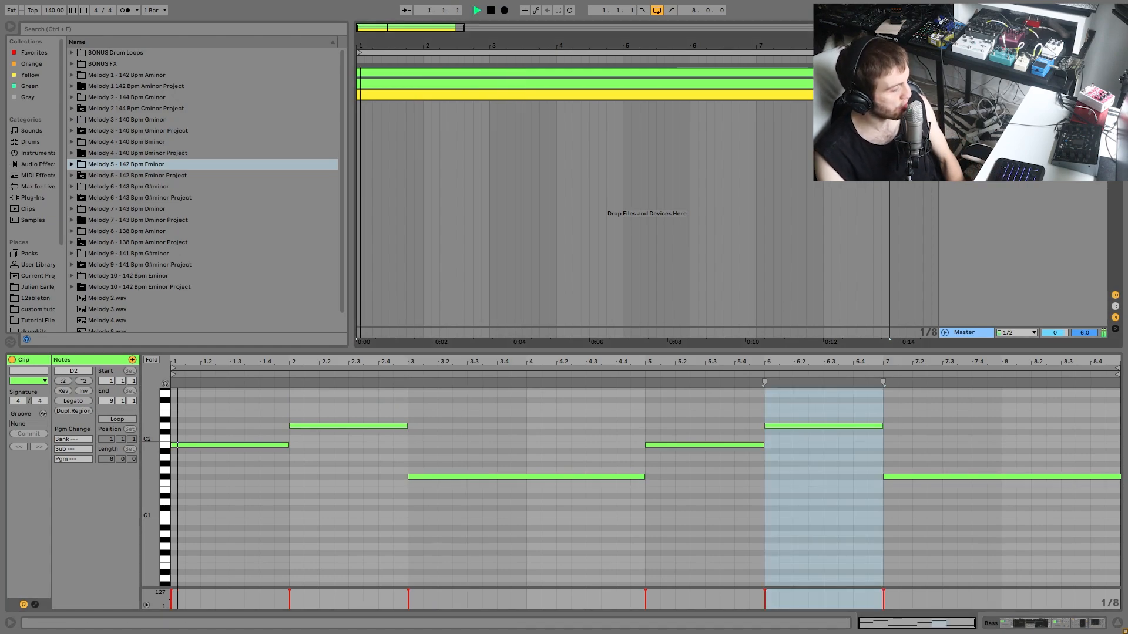
key("space")
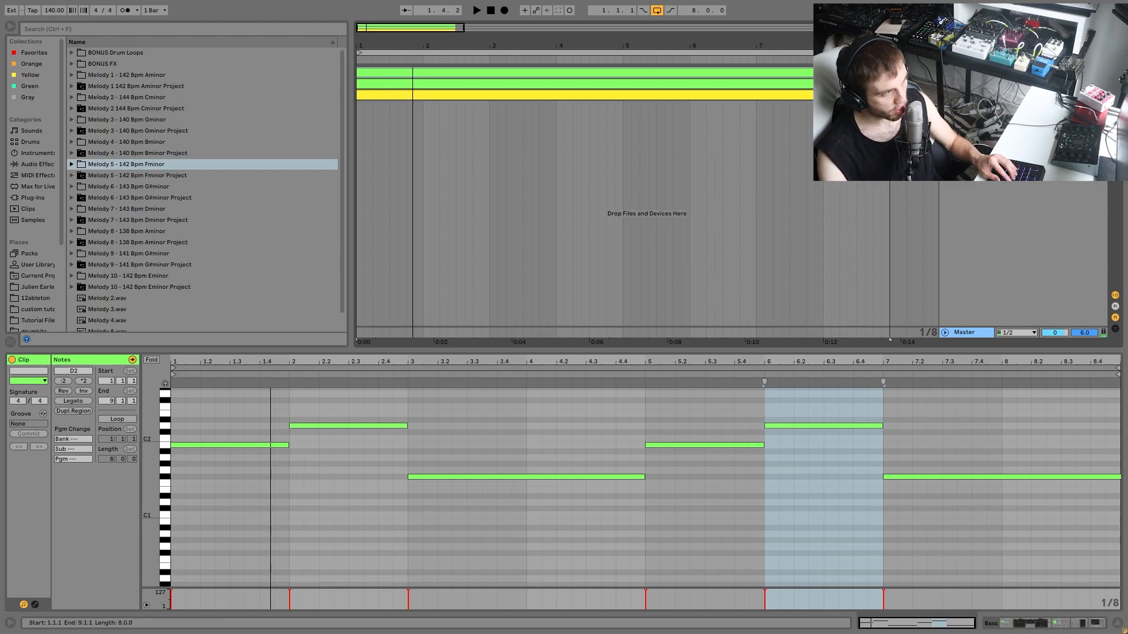
key("space")
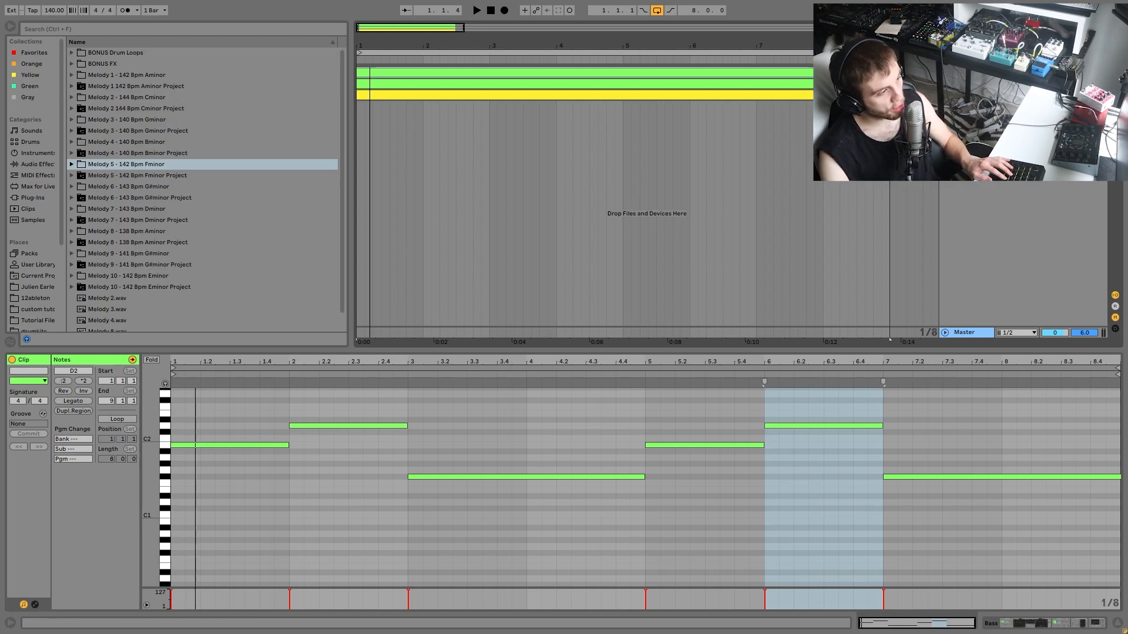
key("space")
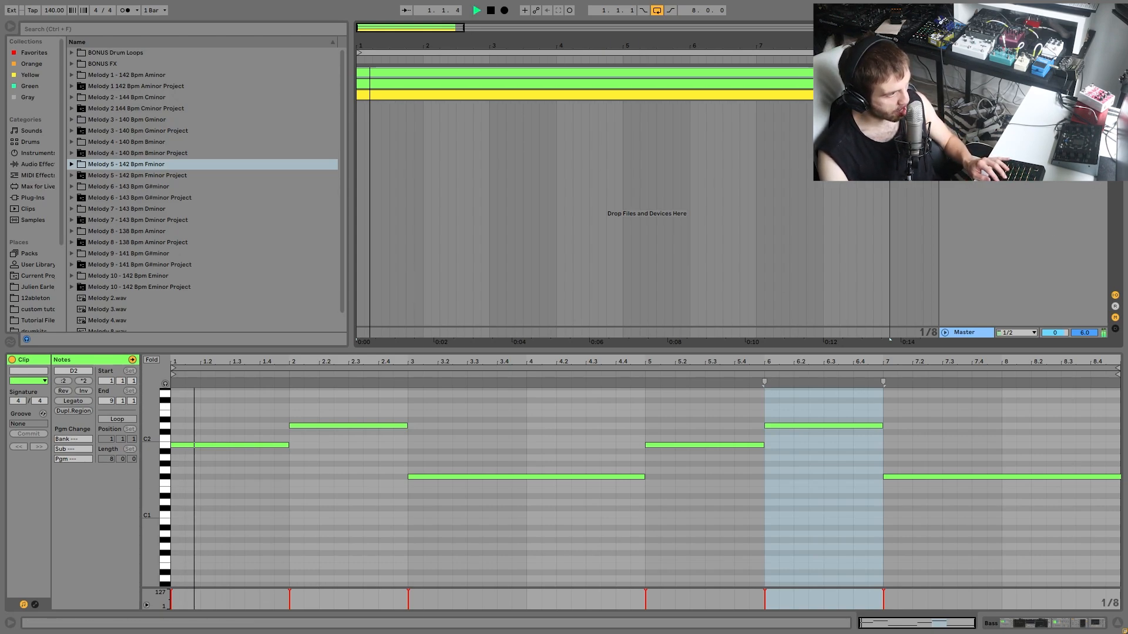
Compare the Lead clip's opening notes with the Bass clip's B1 and D2 notes in bars 1 and 2
key("Down")
key("space")
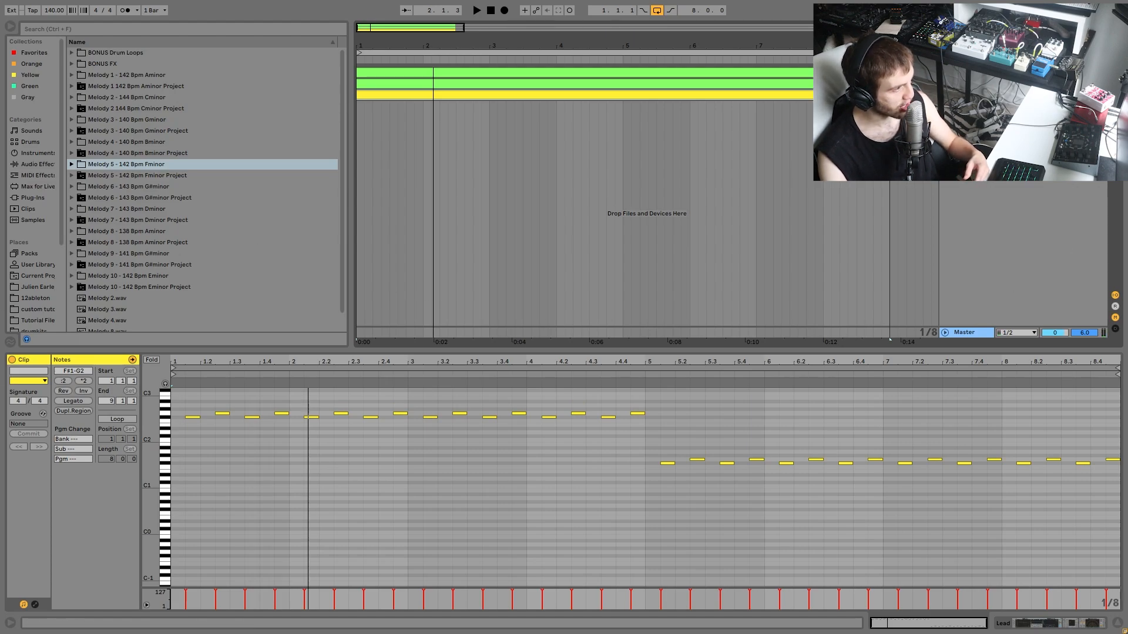
left_click(724, 70)
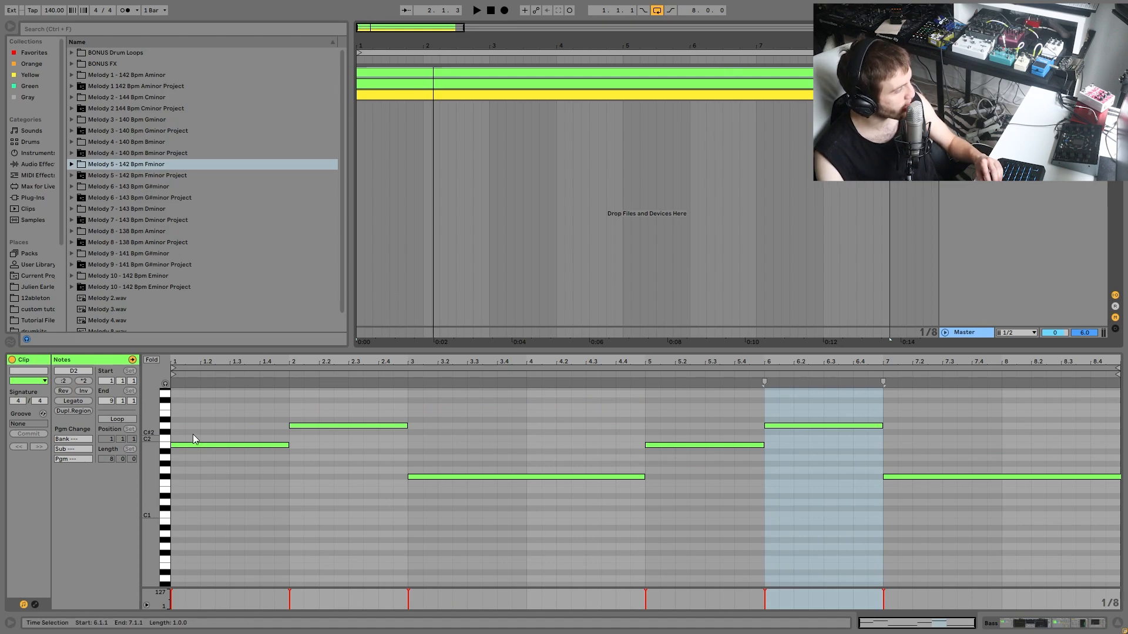
left_click(201, 438)
left_click(246, 445)
left_click(338, 425)
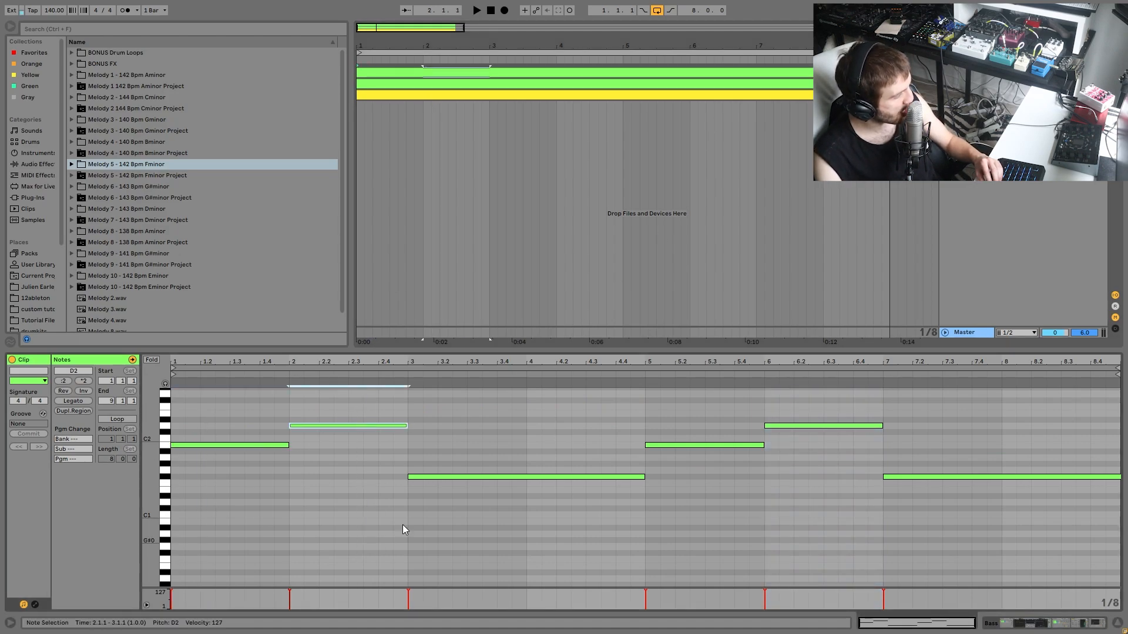
Show the Lead clip's alternating notes and play the melody from bar 1 to hear them in context
left_click(577, 97)
key("space")
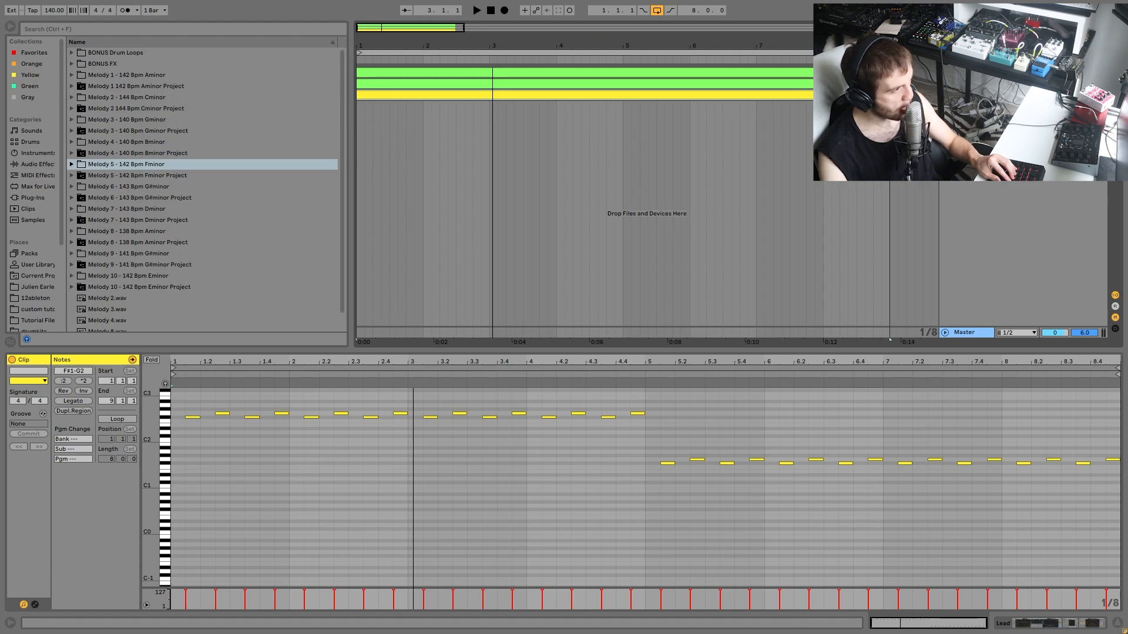
key("space")
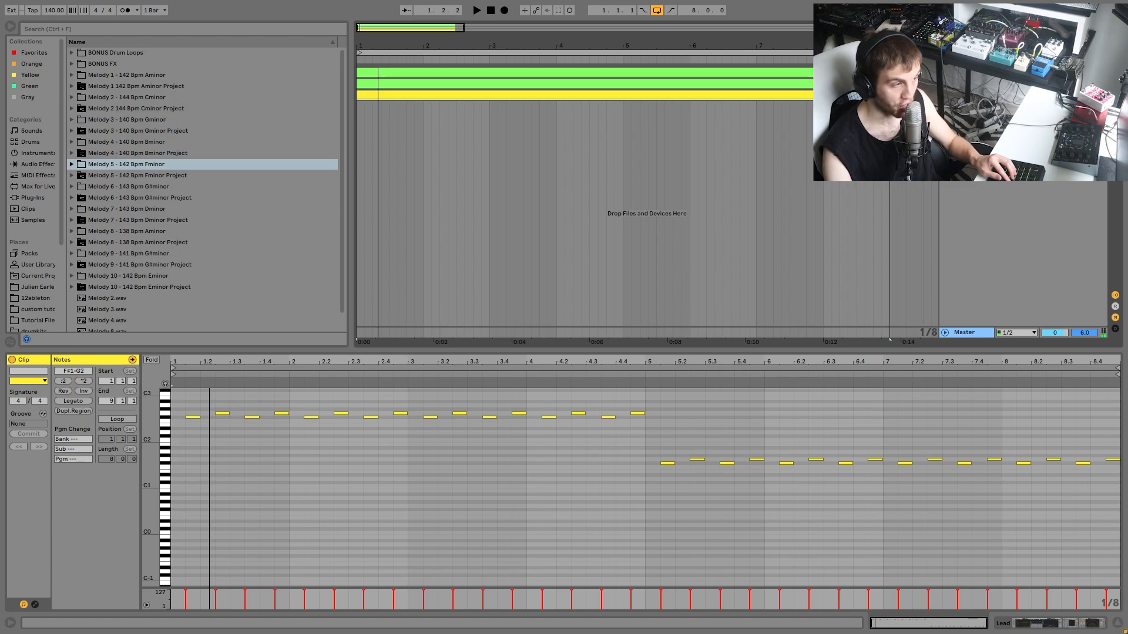
key("space")
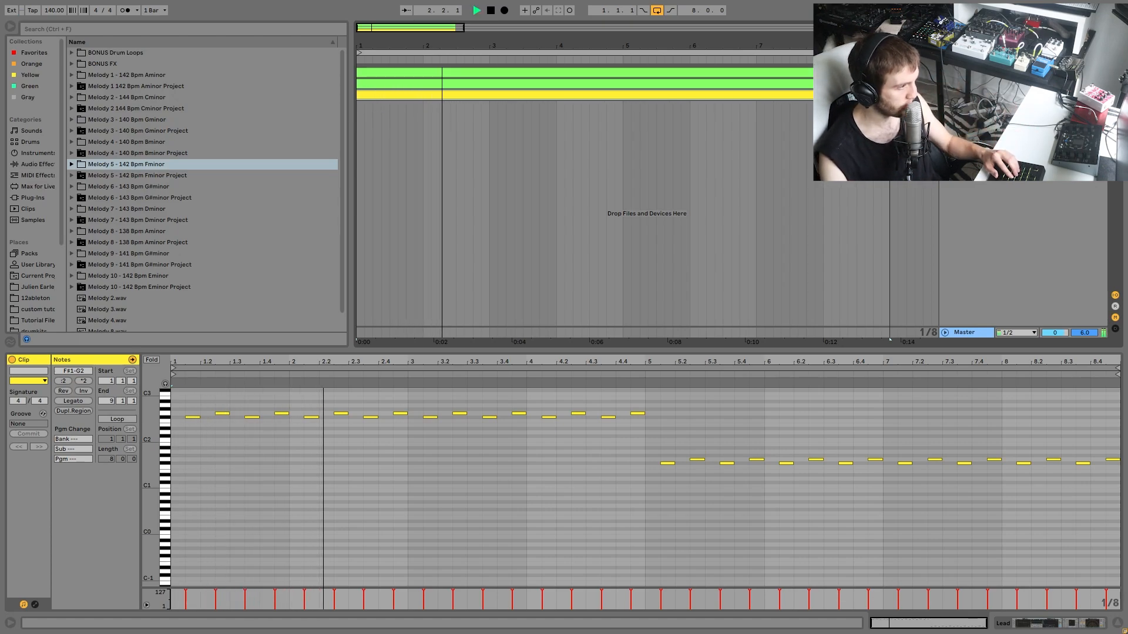
Unfold the Pad track to view its notes, stop playback, show its device chain and fold the track again
left_click(944, 83)
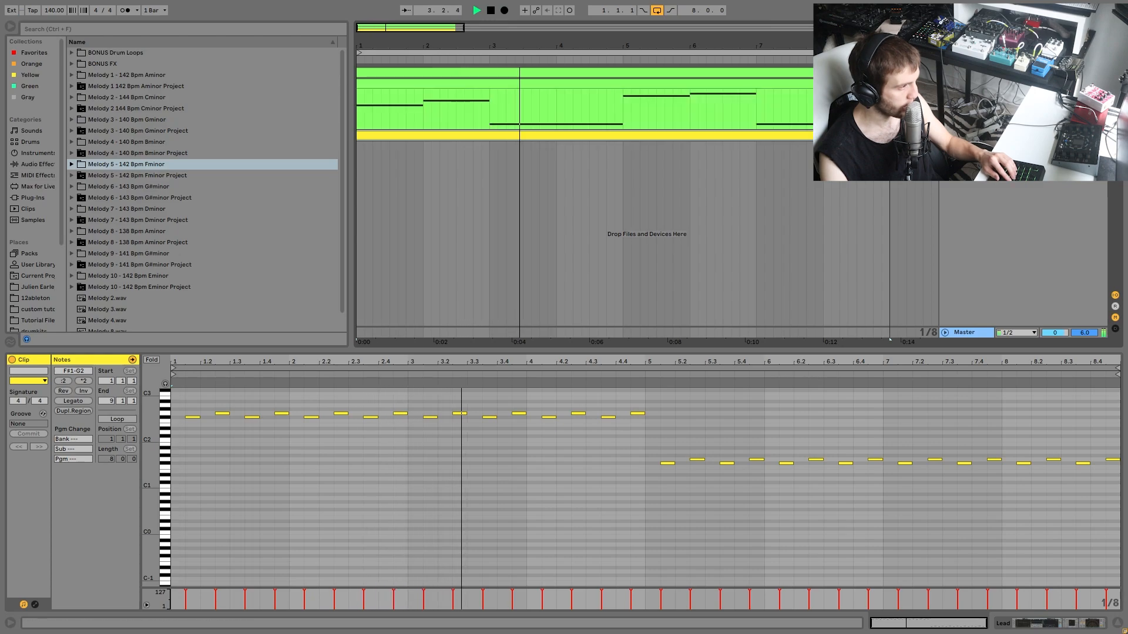
key("space")
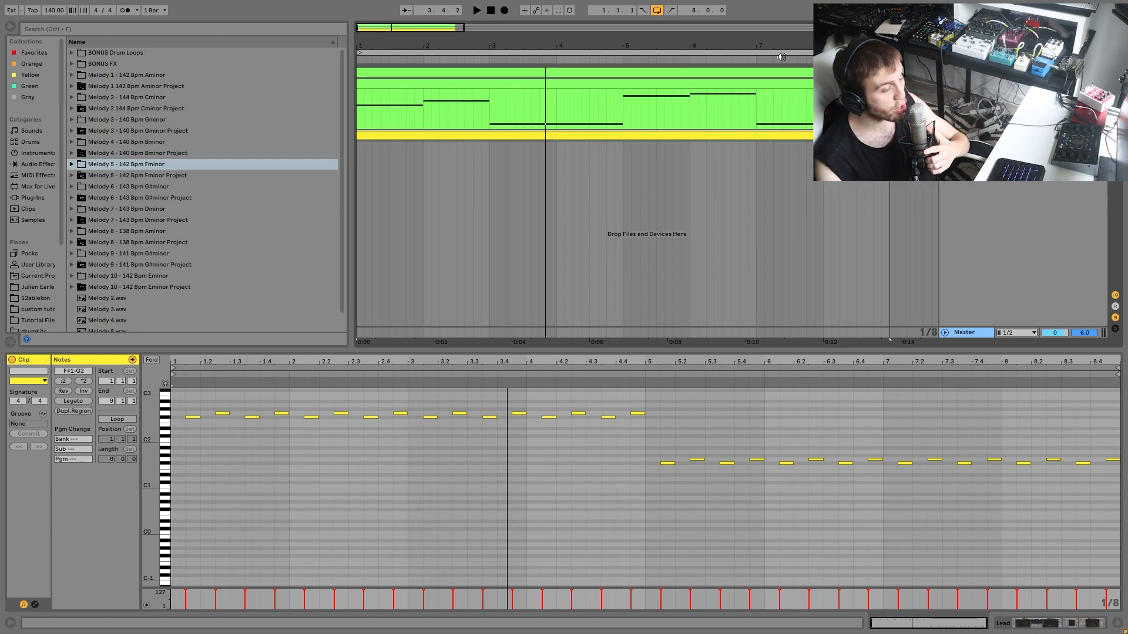
key("shift+Tab")
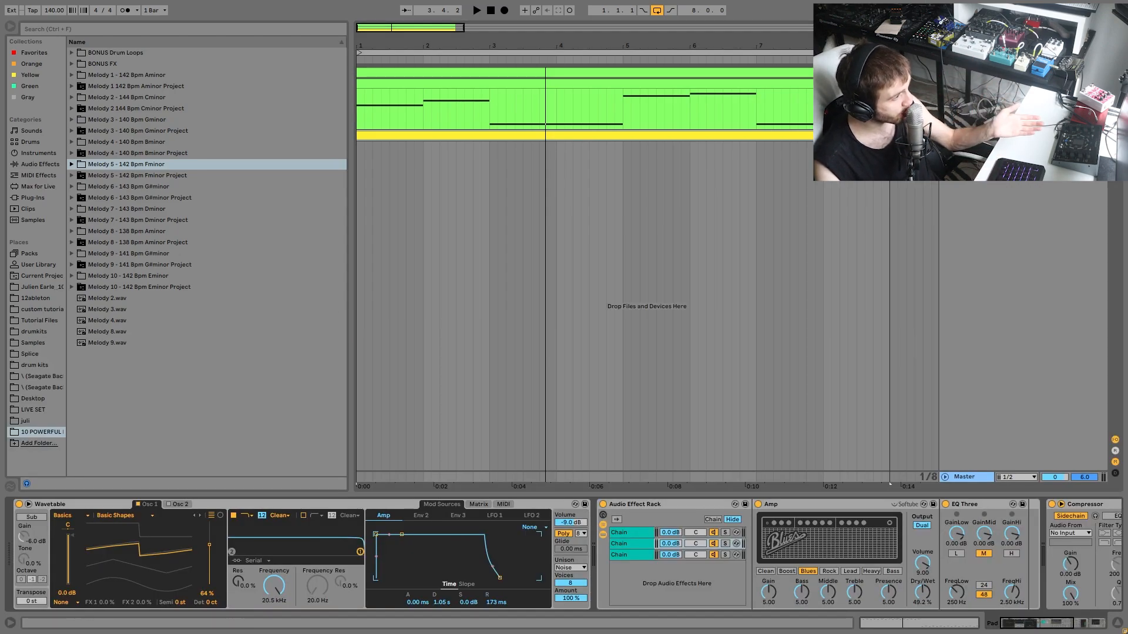
key("u")
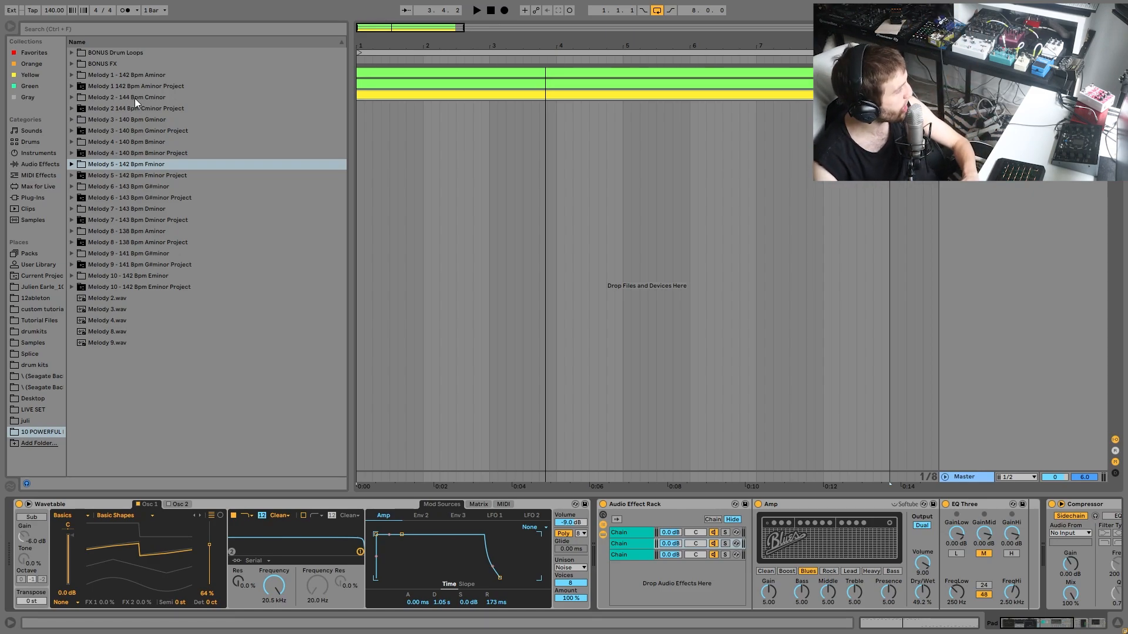
Look through the Melody 1 - 142 Bpm Aminor folder's MIDI and audio files, then briefly open and close its project folder
left_click(91, 77)
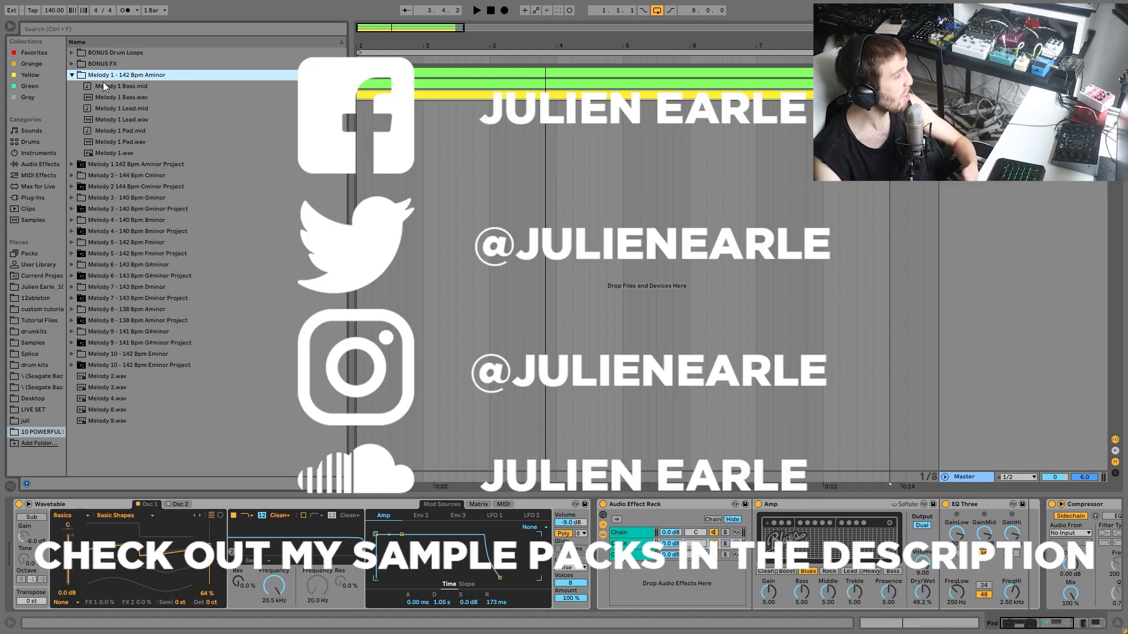
key("Left")
key("Down")
key("Right")
key("Left")
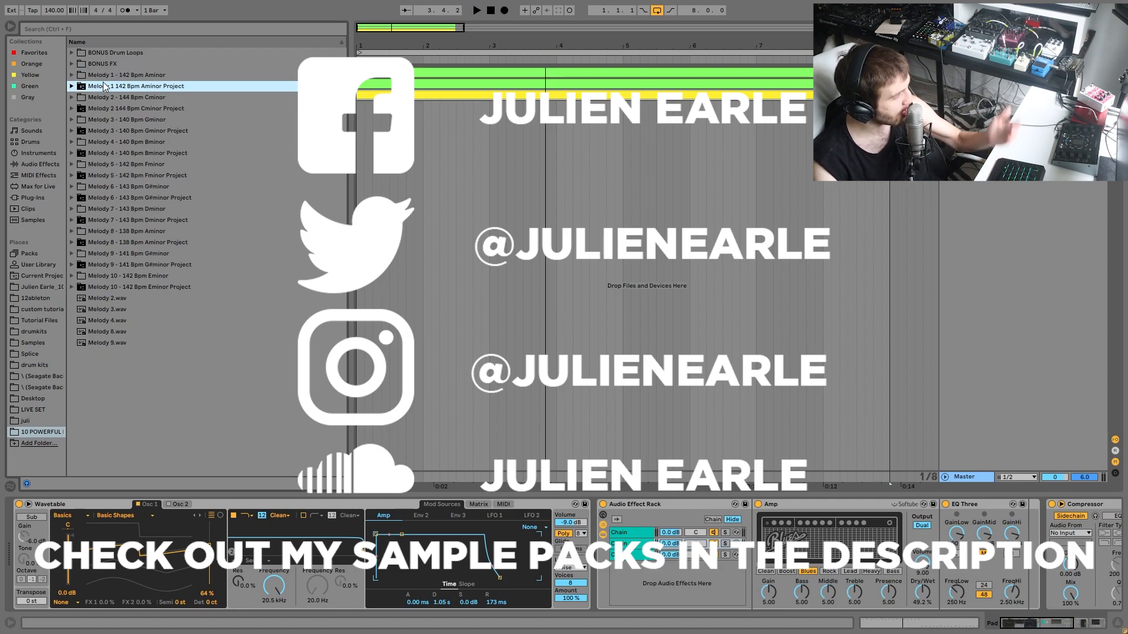
key("Up")
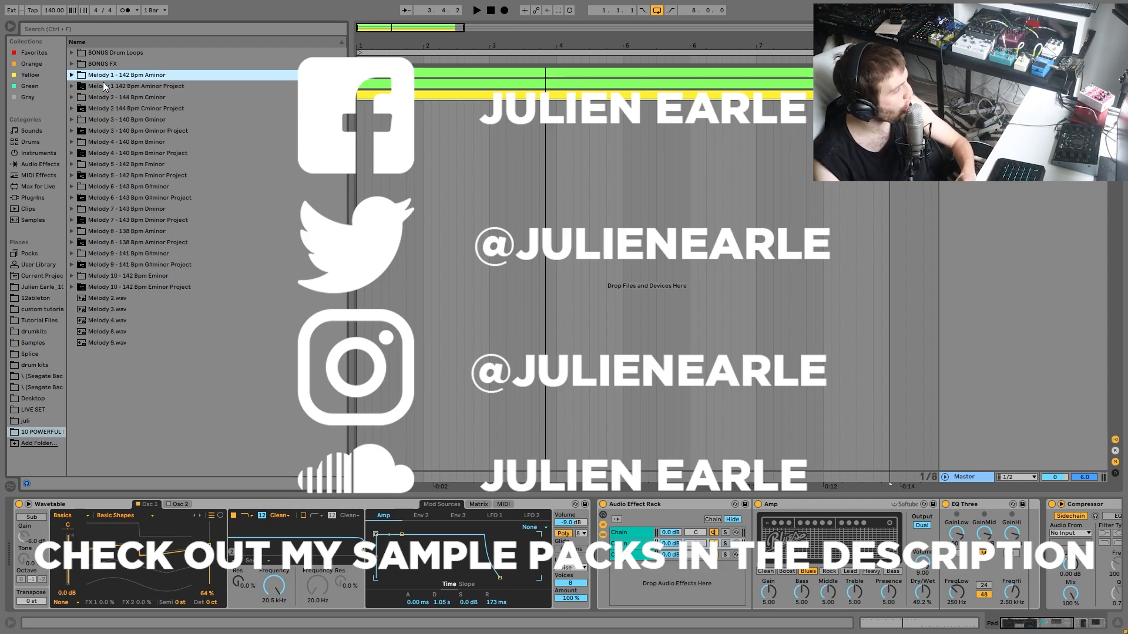
Show the Melody 1 142 Bpm Aminor.als file inside its project folder and collapse the folder
key("Down")
key("Right")
key("Down")
key("Up")
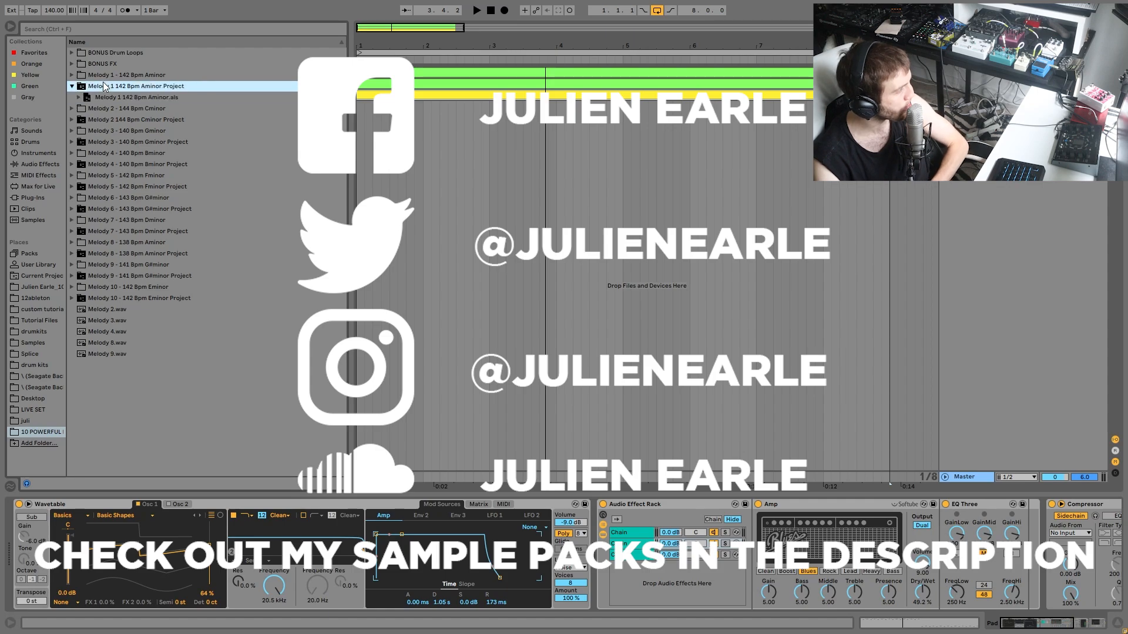
key("Left")
Point out the BONUS Drum Loops and BONUS FX folders, and return to the Melody 1 - 142 Bpm Aminor folder
key("Up")
key("Up")
key("Up")
key("Right")
key("Left")
key("Down")
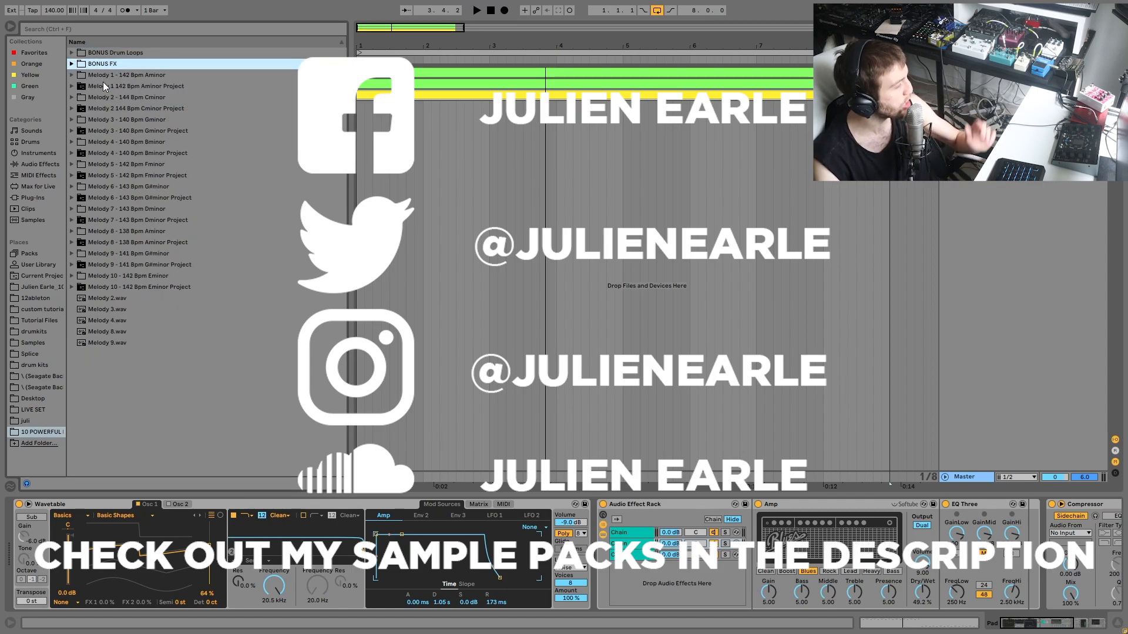
key("Down")
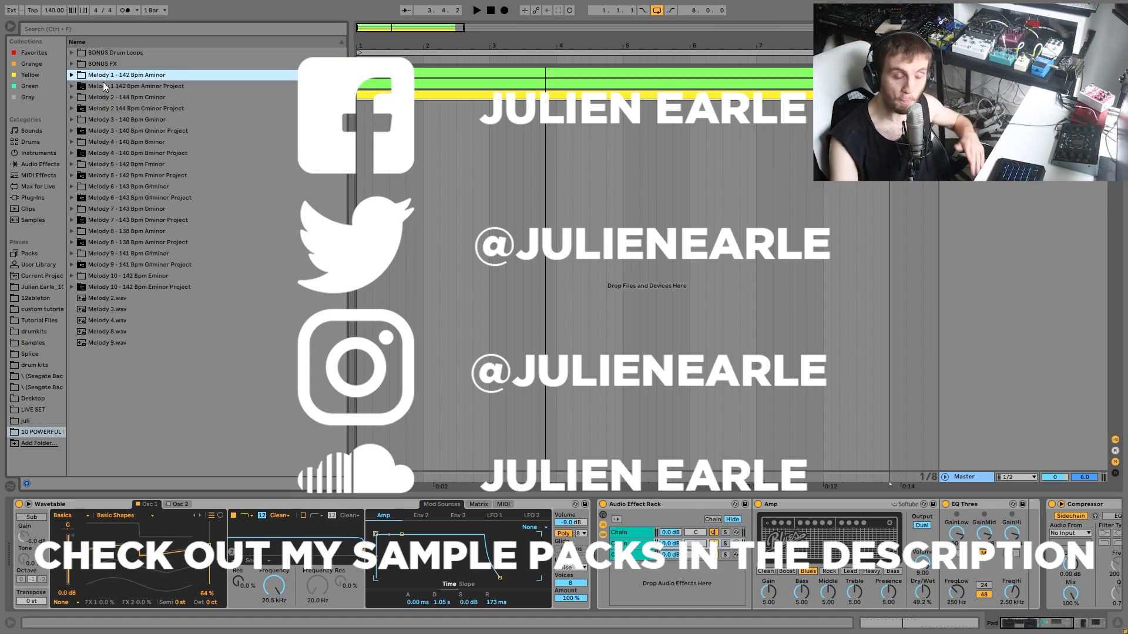